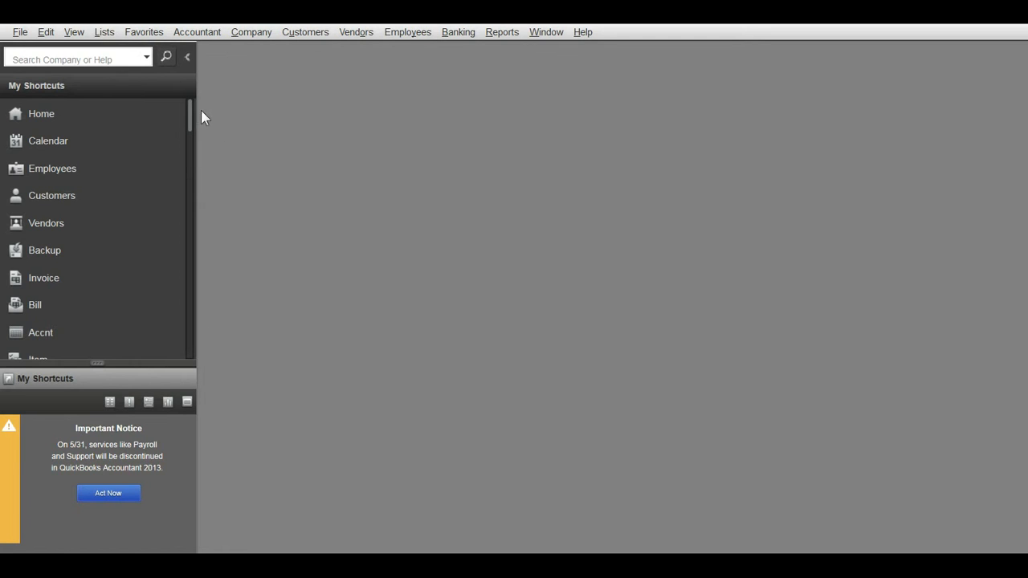
# Open the form for creating a new customer invoice.
pyautogui.moveTo(190, 110); pyautogui.dragTo(202, 264)
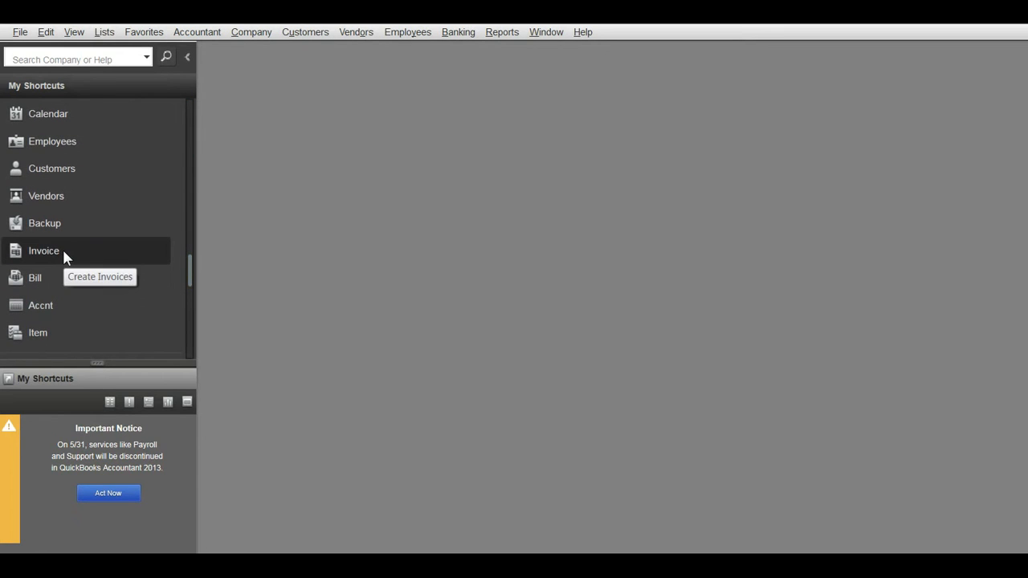
pyautogui.click(305, 36)
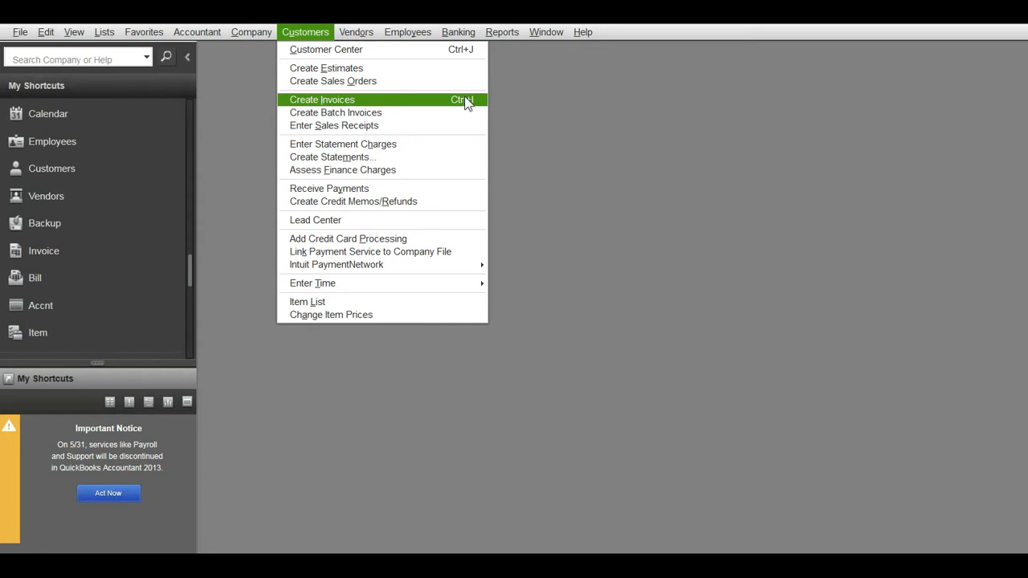
pyautogui.click(545, 111)
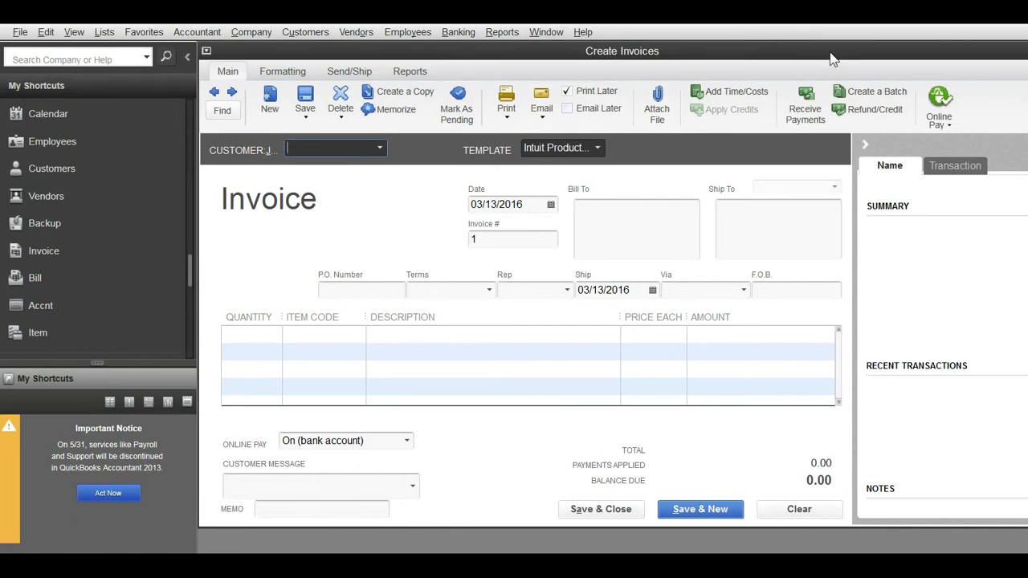
# Maximize the invoice window and collapse its customer summary and transactions pane.
pyautogui.moveTo(831, 56); pyautogui.dragTo(732, 86)
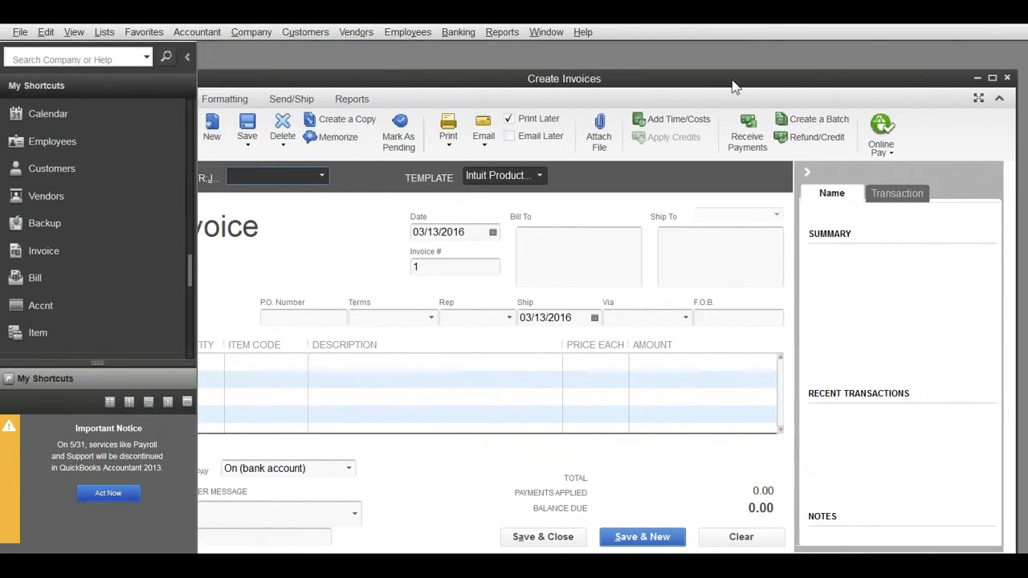
pyautogui.click(951, 78)
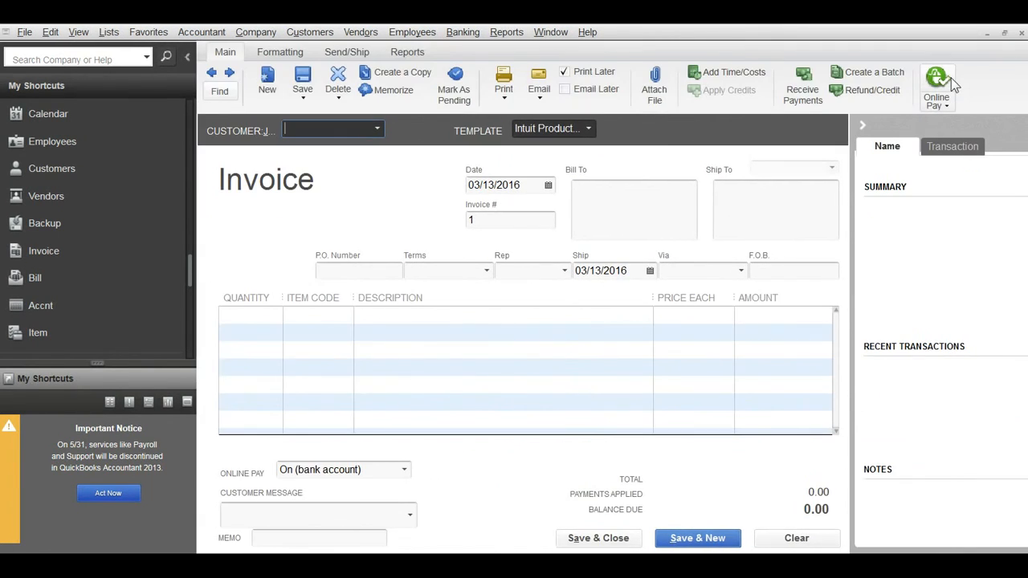
pyautogui.click(863, 126)
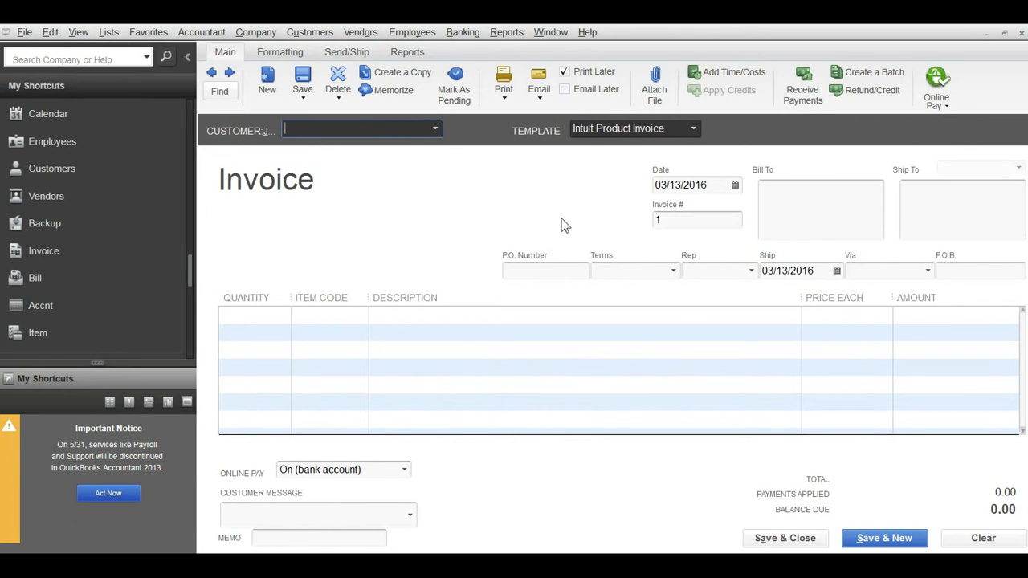
# Switch the invoice template to Intuit Service Invoice and select customer 1 as the customer.
pyautogui.click(695, 128)
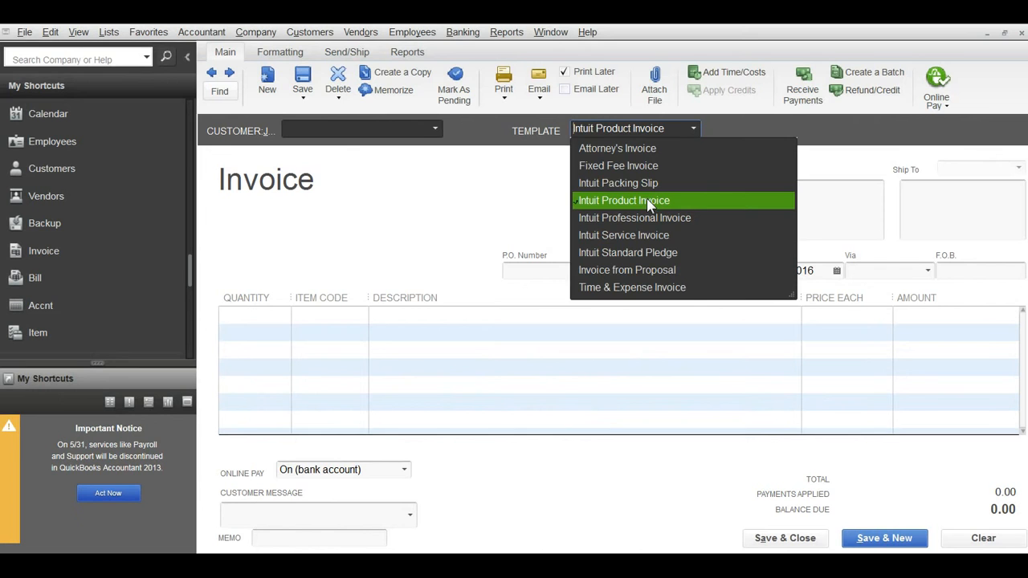
pyautogui.click(641, 236)
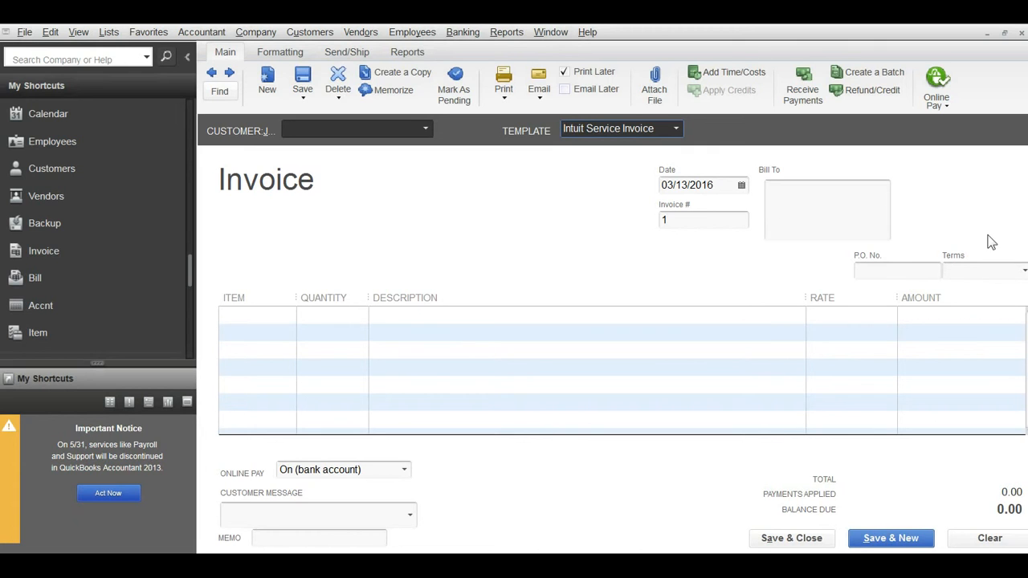
pyautogui.click(426, 129)
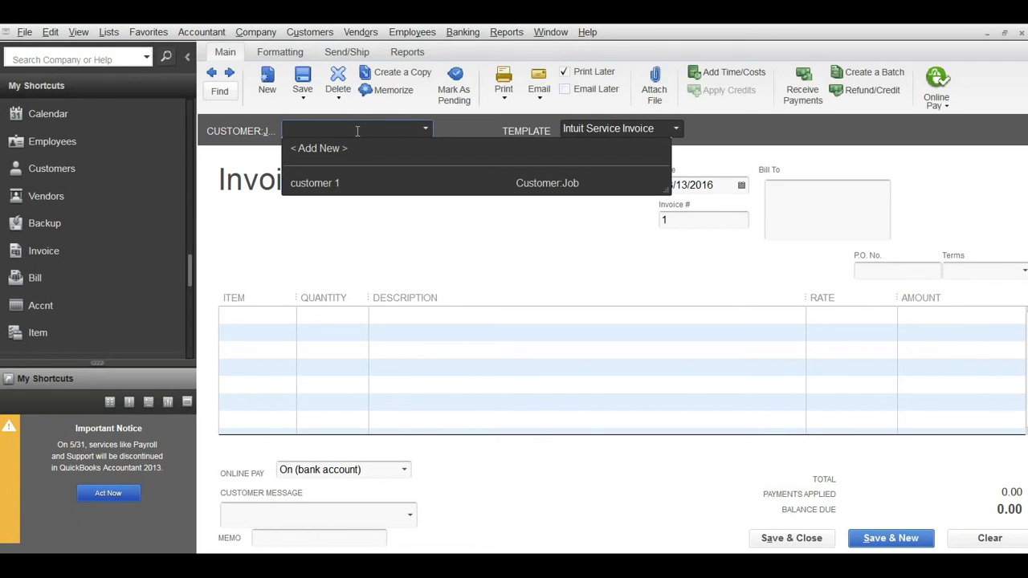
pyautogui.write('customer 1')
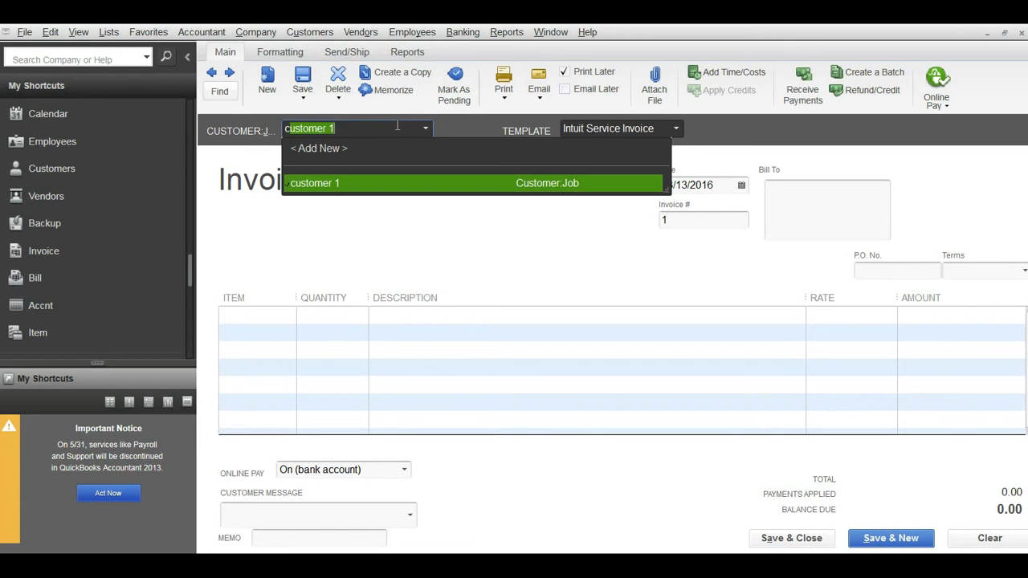
pyautogui.click(361, 190)
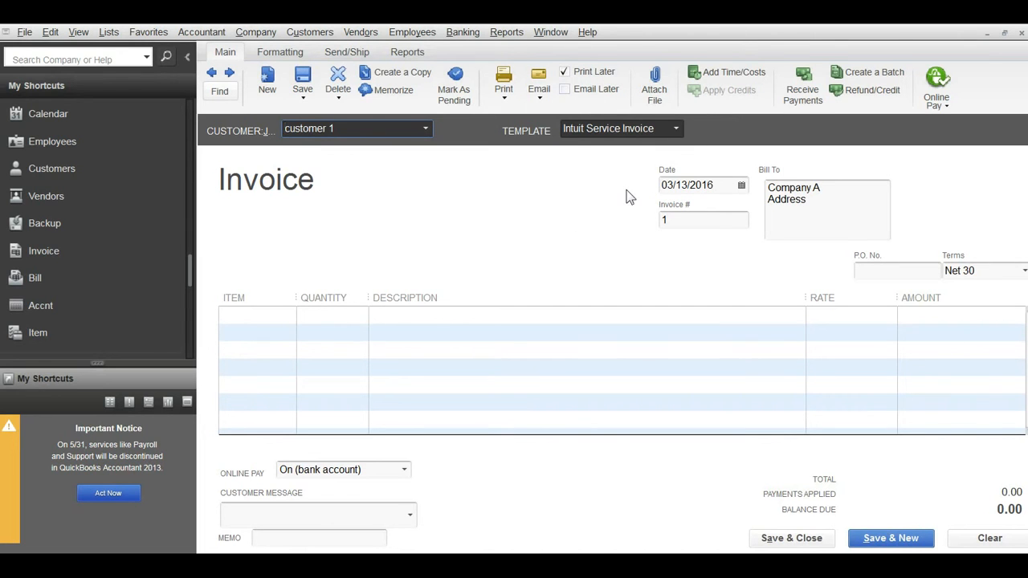
# Try the Intuit Professional Invoice template, and settle on Intuit Product Invoice for this invoice.
pyautogui.click(730, 185)
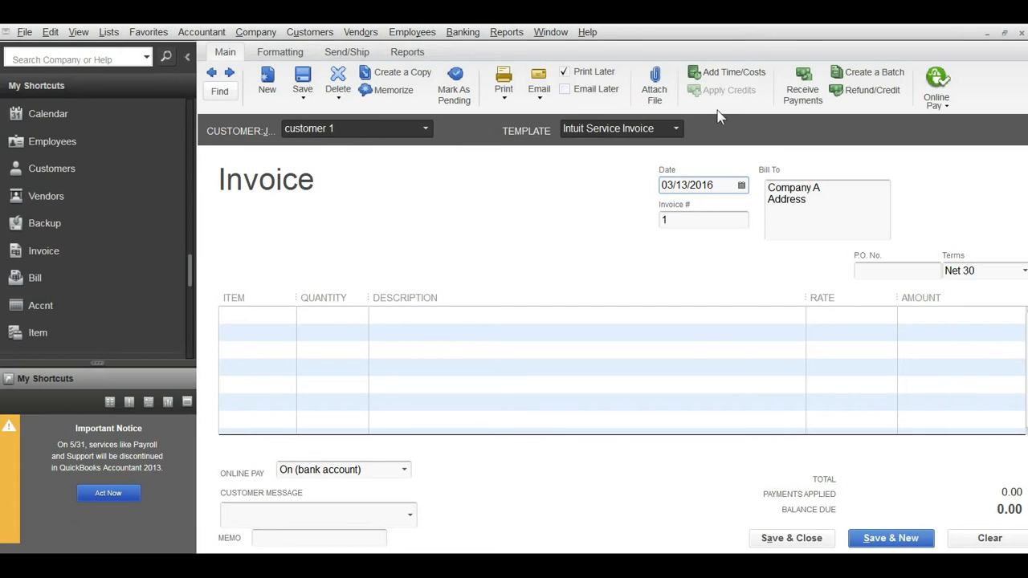
pyautogui.click(676, 128)
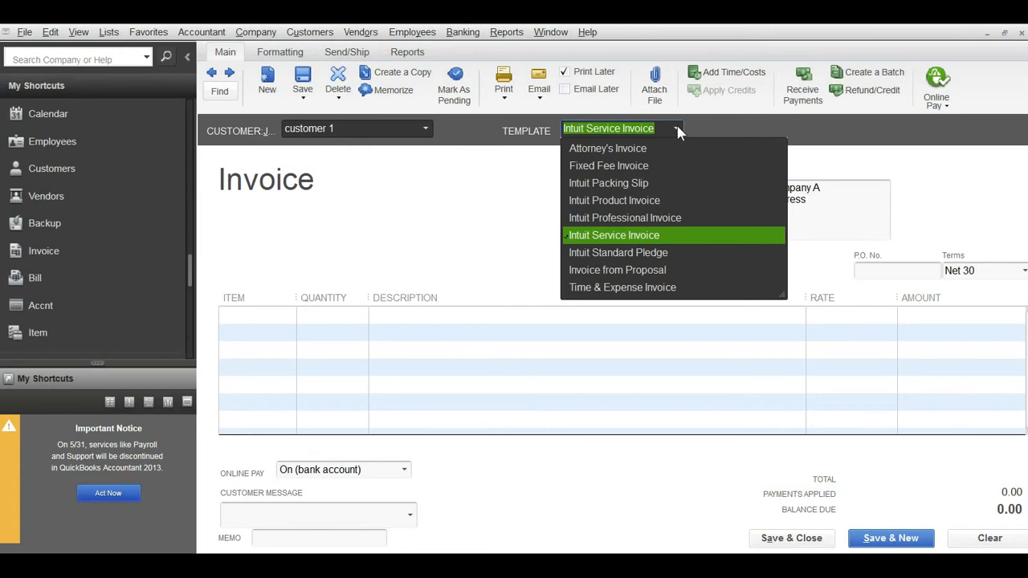
pyautogui.click(634, 218)
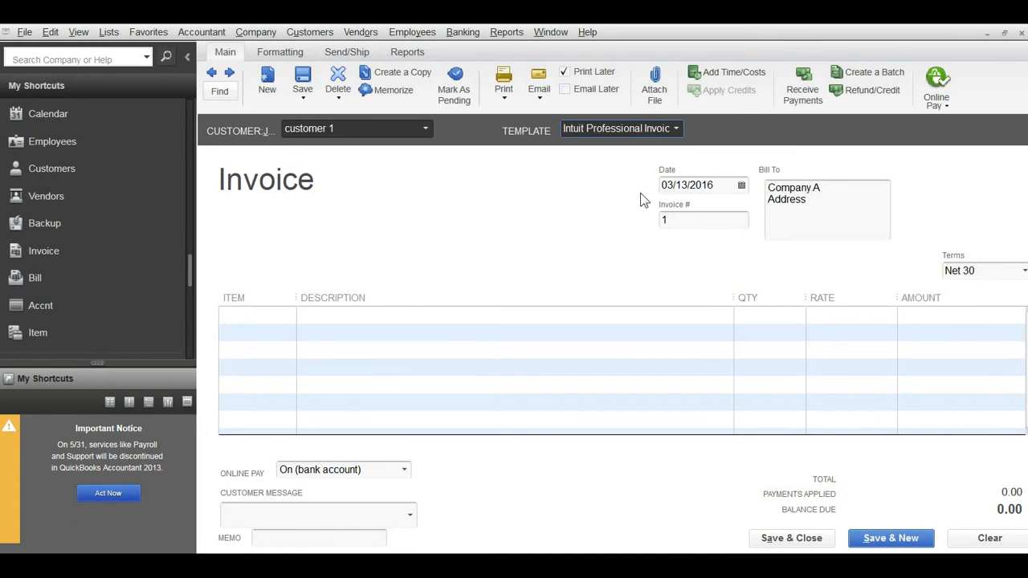
pyautogui.click(677, 129)
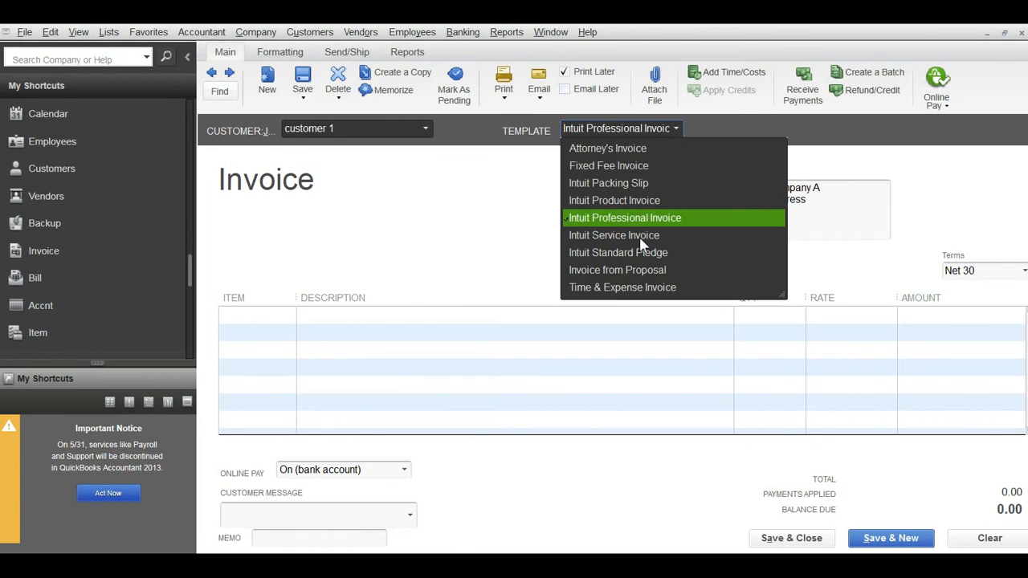
pyautogui.click(636, 201)
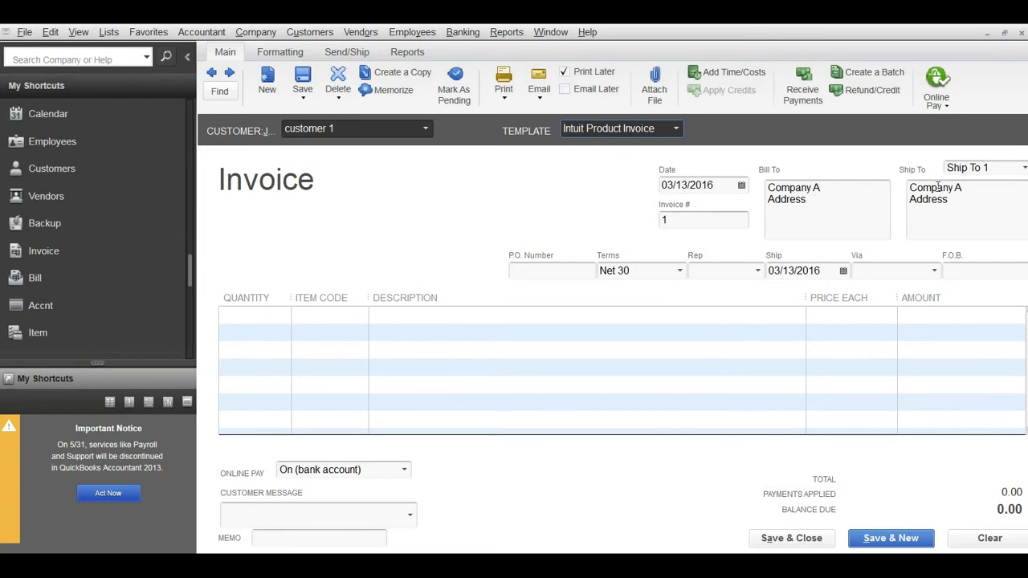
# Review the invoice's billing address, shipping address, invoice number and payment terms.
pyautogui.click(814, 199)
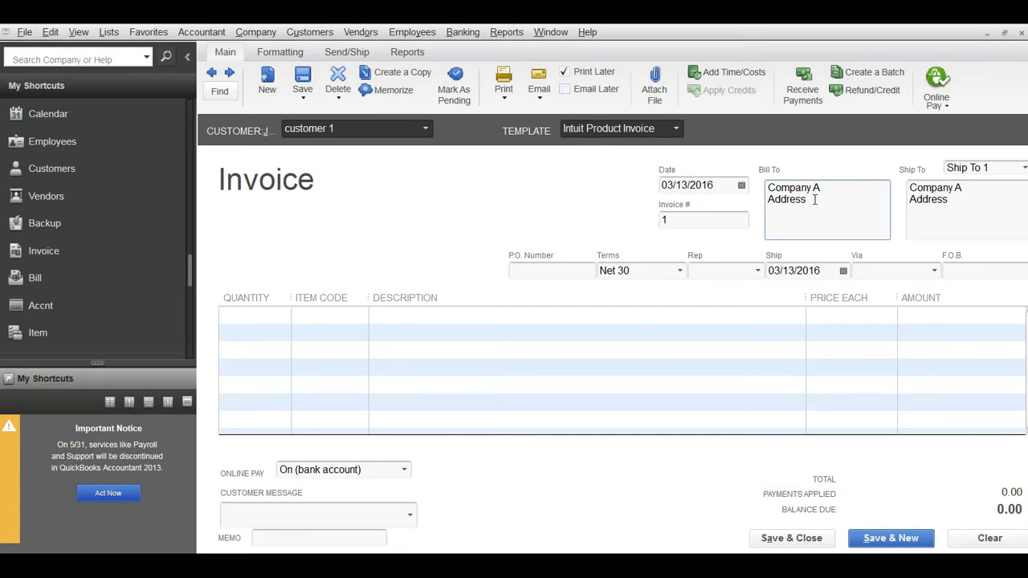
pyautogui.click(964, 199)
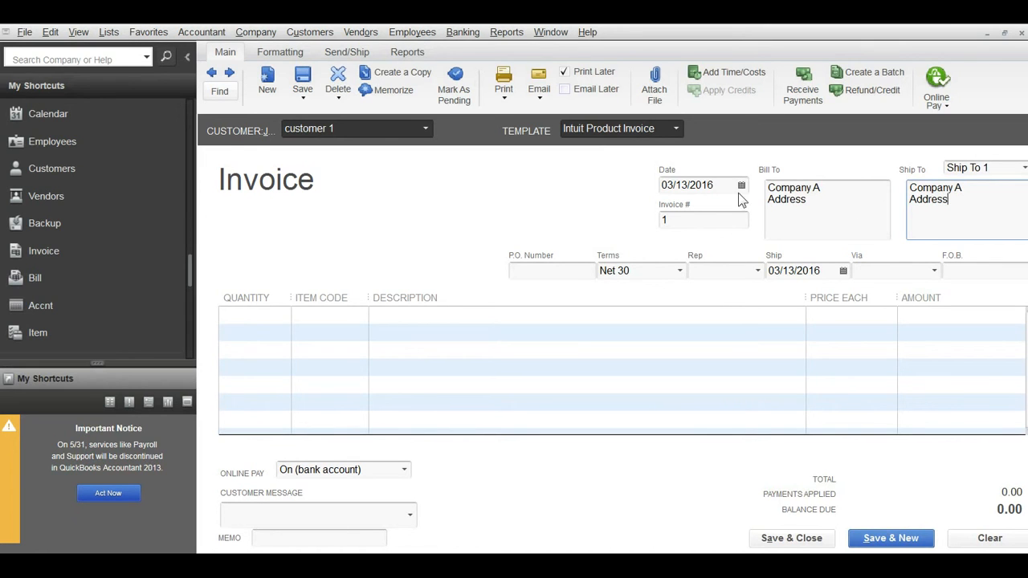
pyautogui.click(711, 219)
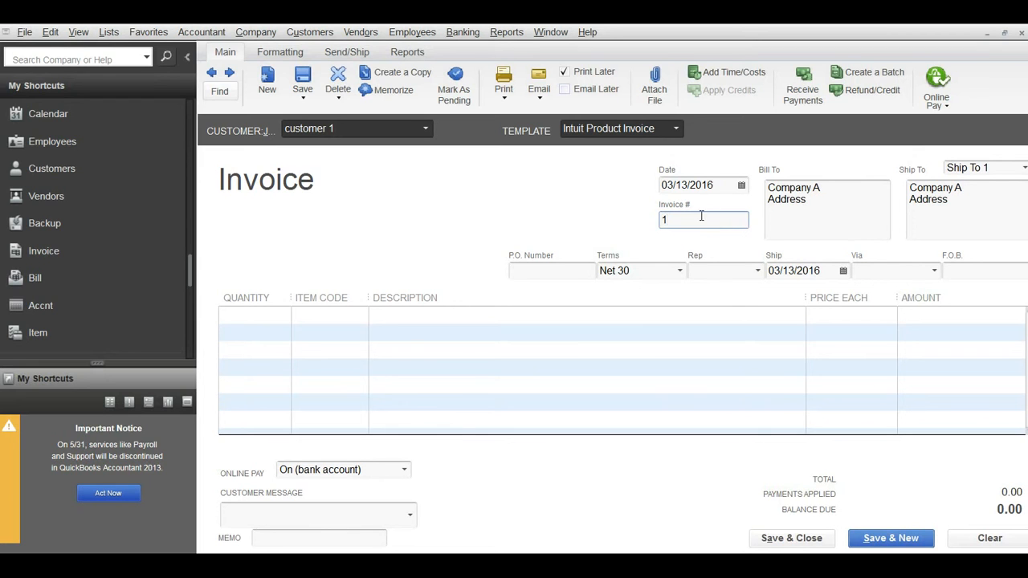
pyautogui.click(851, 216)
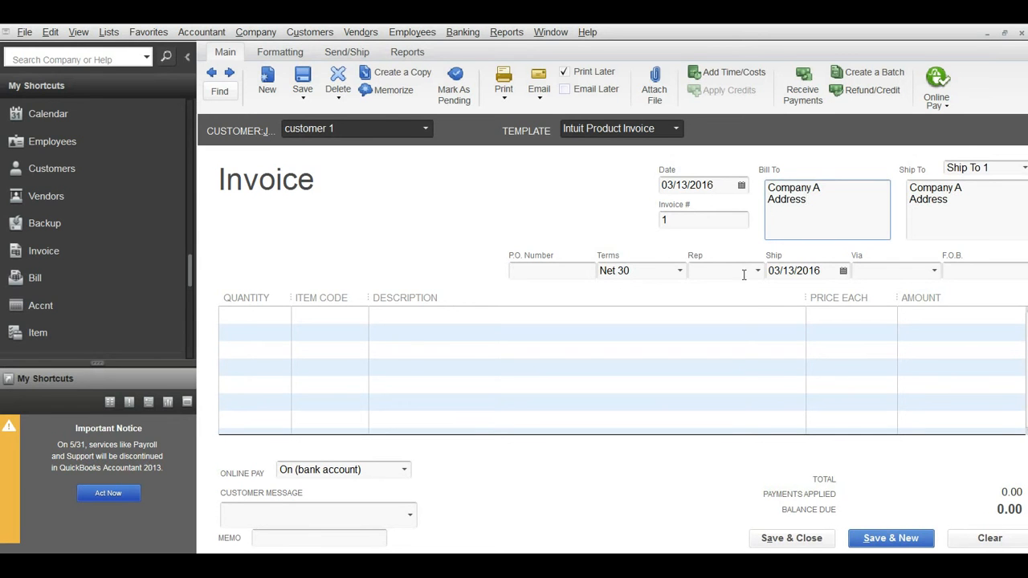
pyautogui.click(678, 270)
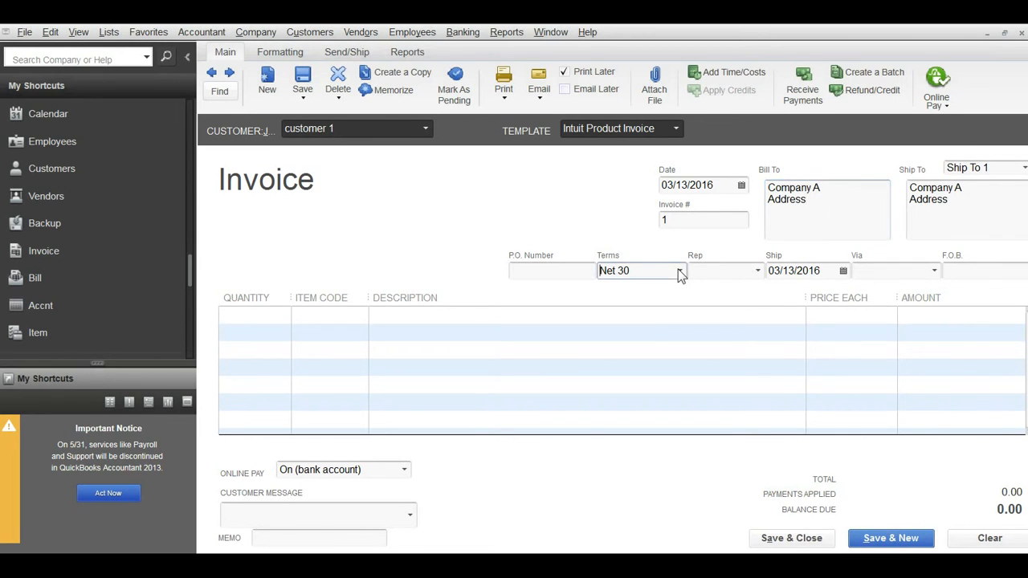
pyautogui.click(679, 271)
# Add a first invoice line with quantity 1 of the non-inventory item Part 1.
pyautogui.click(297, 320)
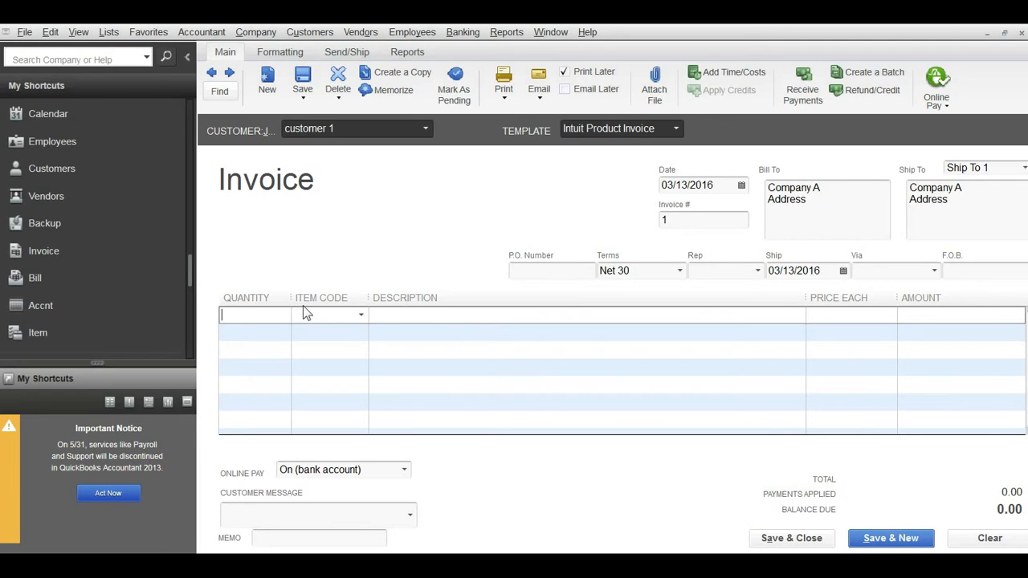
pyautogui.write('1')
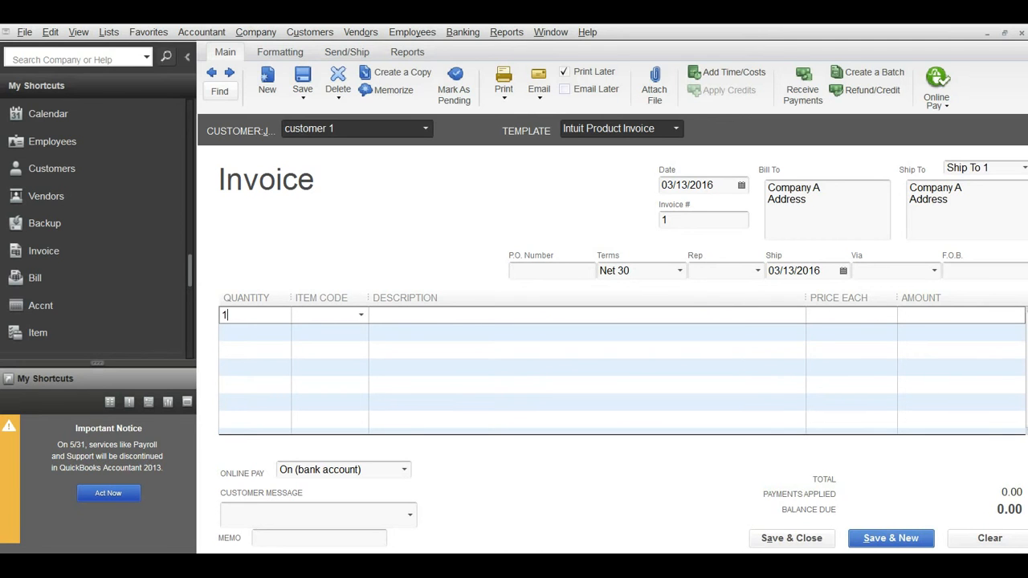
pyautogui.click(361, 315)
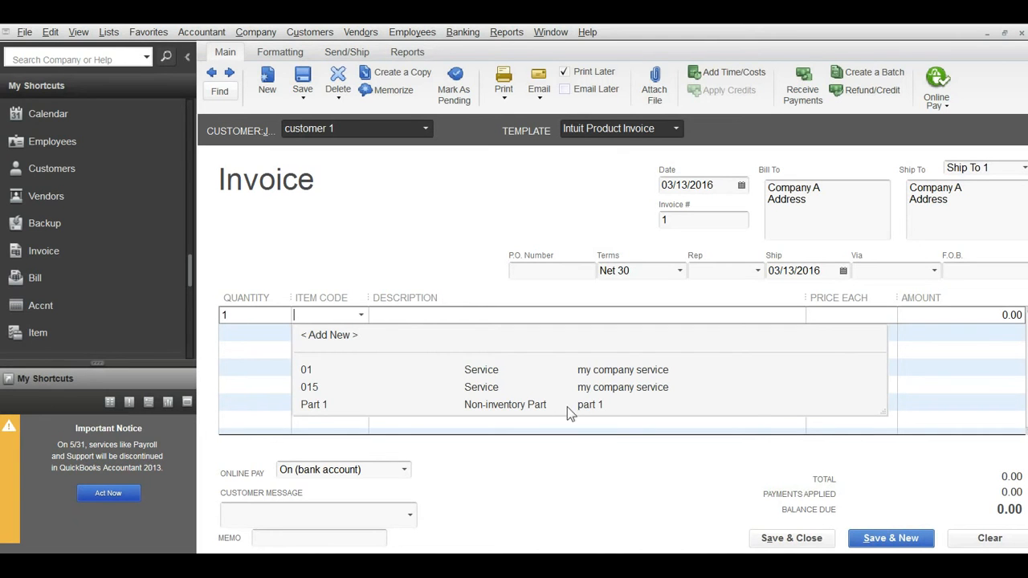
pyautogui.click(523, 408)
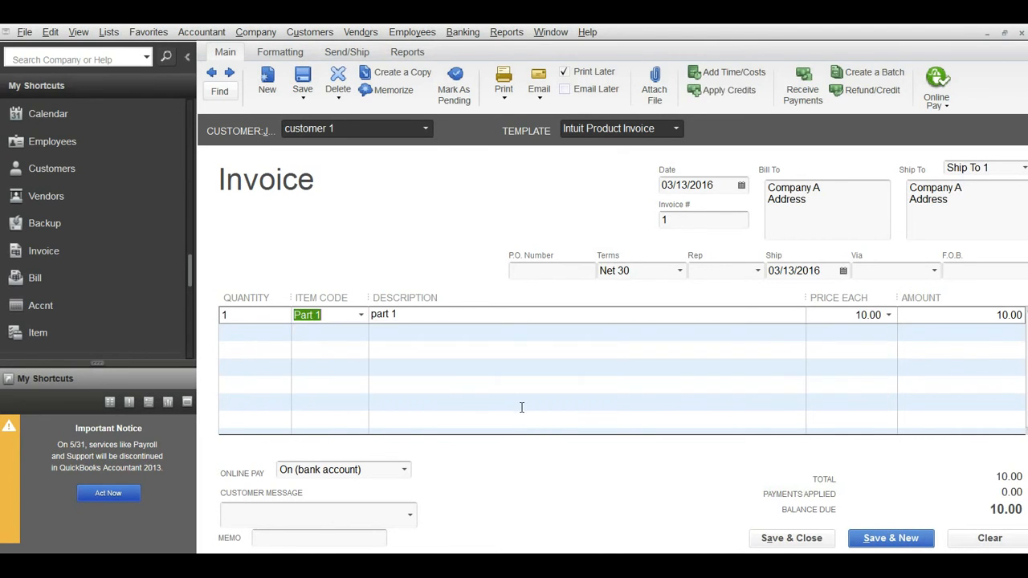
pyautogui.click(450, 363)
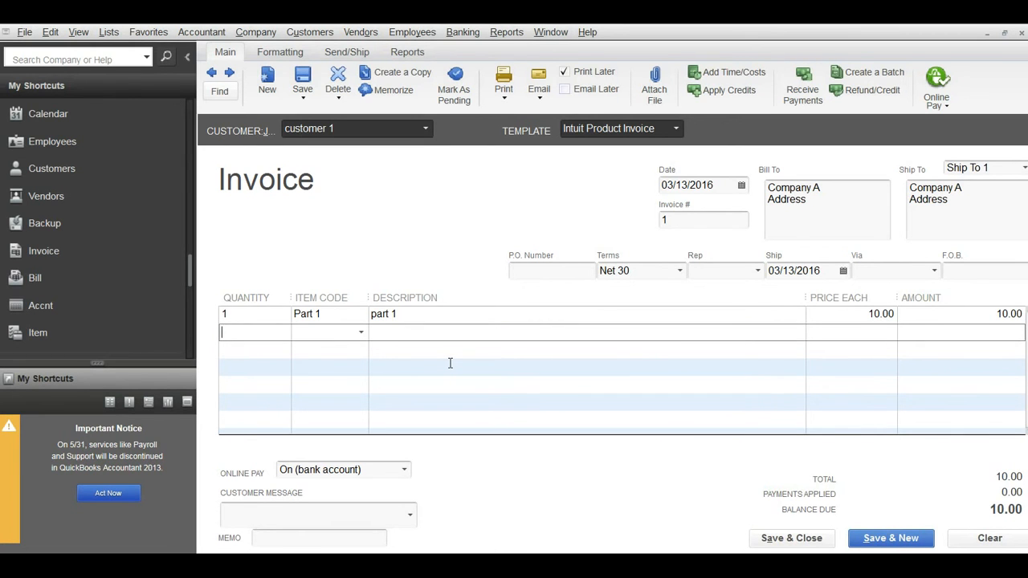
# Review the item codes available for the first invoice line, keeping Part 1 selected.
pyautogui.click(351, 314)
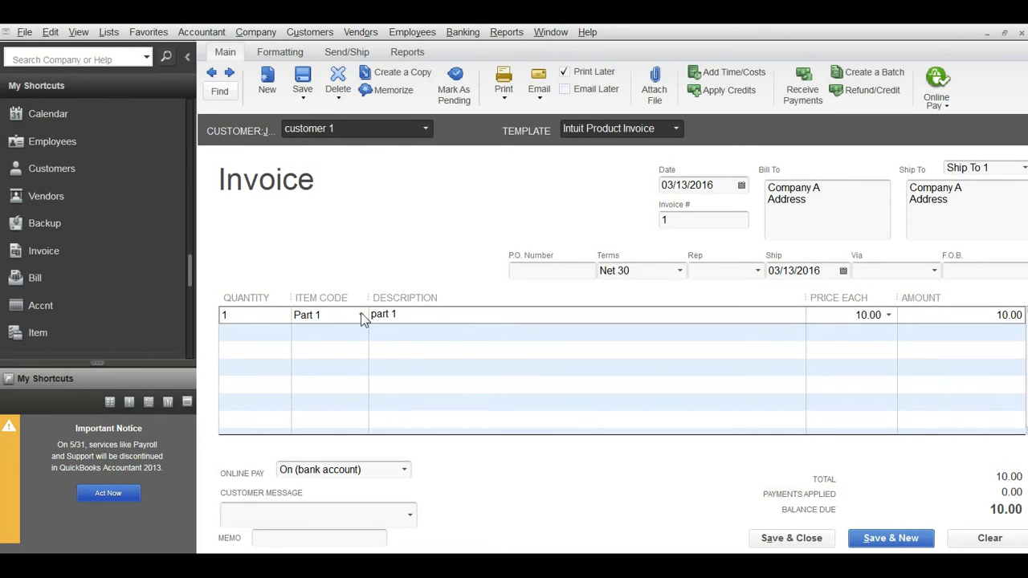
pyautogui.click(360, 314)
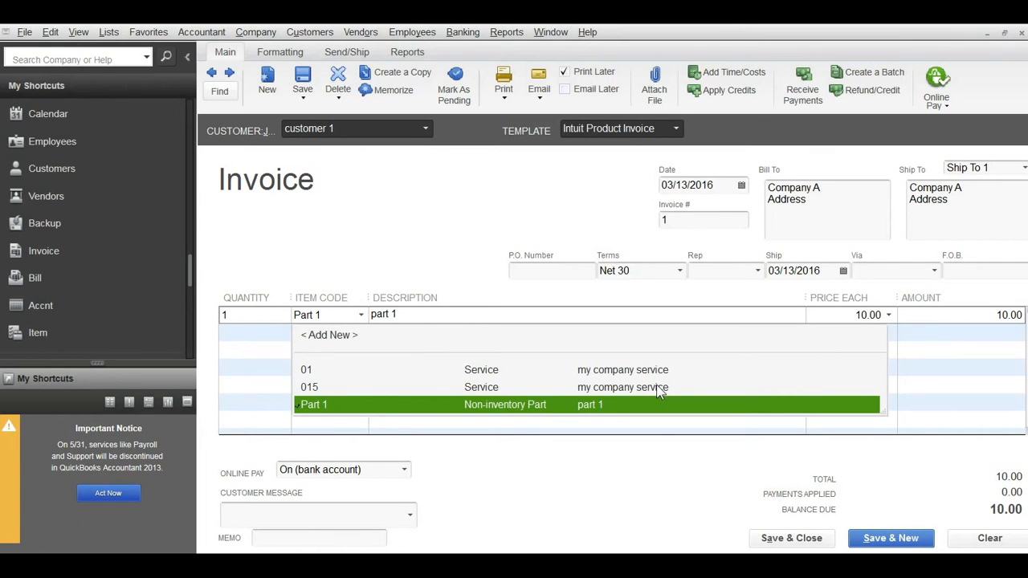
pyautogui.click(572, 317)
pyautogui.click(469, 346)
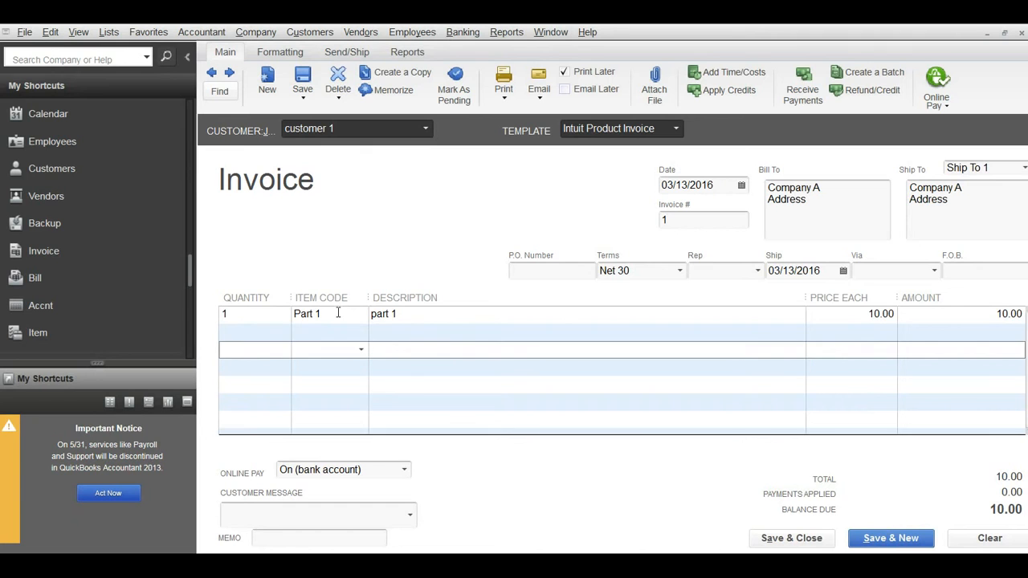
pyautogui.click(363, 318)
pyautogui.click(362, 317)
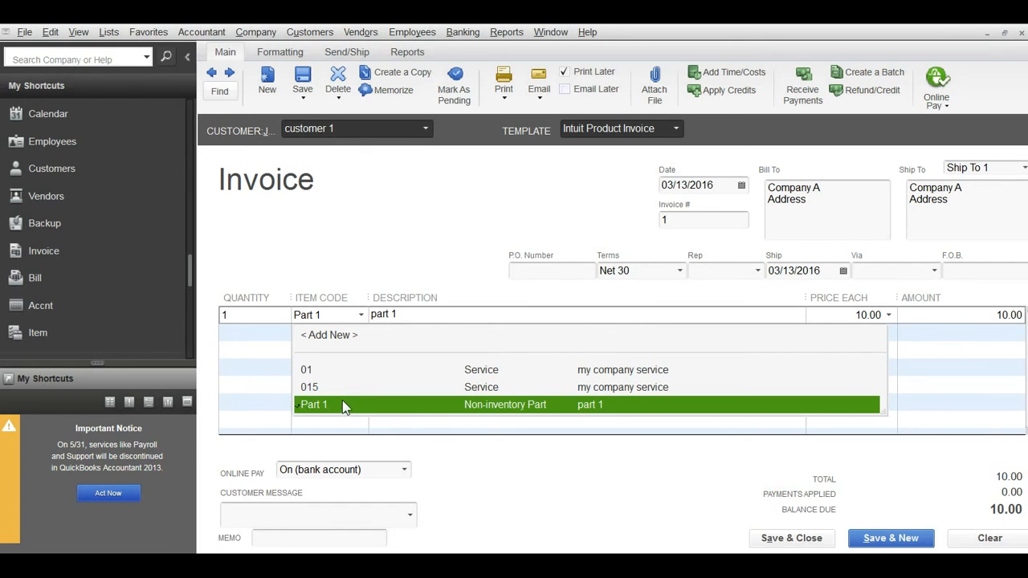
pyautogui.click(480, 405)
pyautogui.click(786, 339)
# Examine the editable description and unit price of the Part 1 line.
pyautogui.click(840, 314)
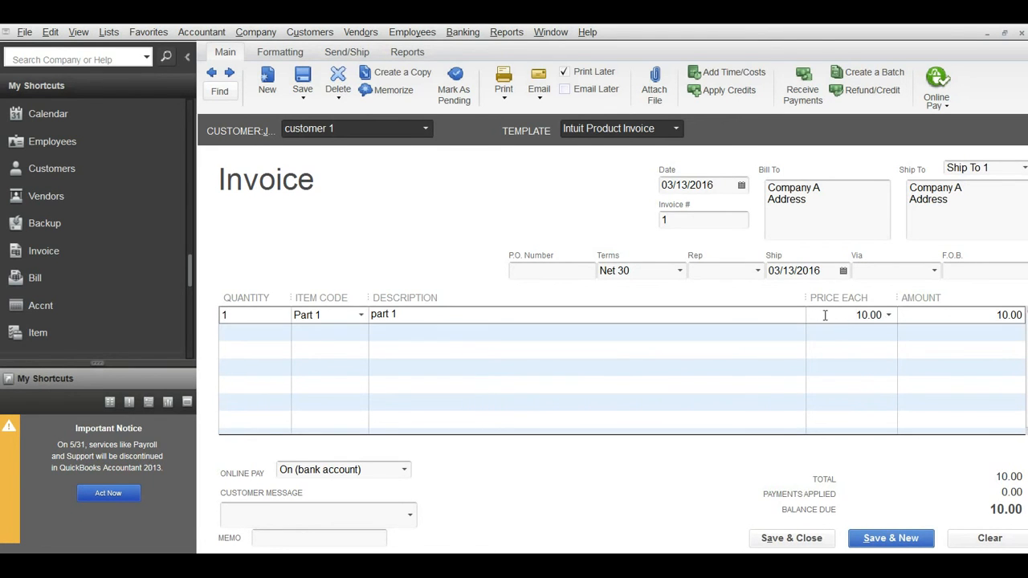
pyautogui.click(832, 335)
pyautogui.click(833, 314)
pyautogui.click(427, 313)
pyautogui.click(849, 321)
pyautogui.click(576, 332)
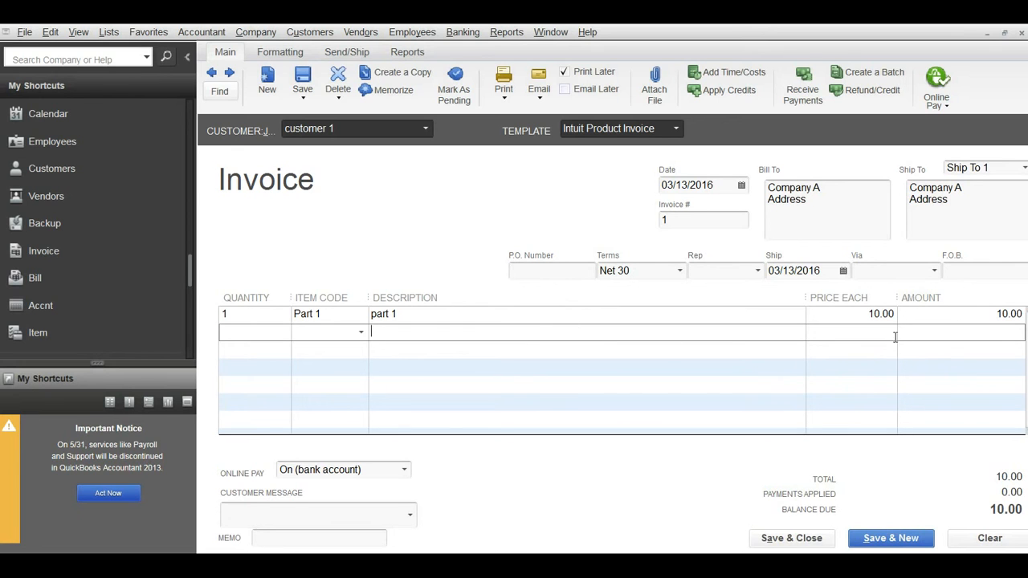
# Add a second invoice line with quantity 4 of service item 01.
pyautogui.click(275, 334)
pyautogui.write('4')
pyautogui.click(361, 333)
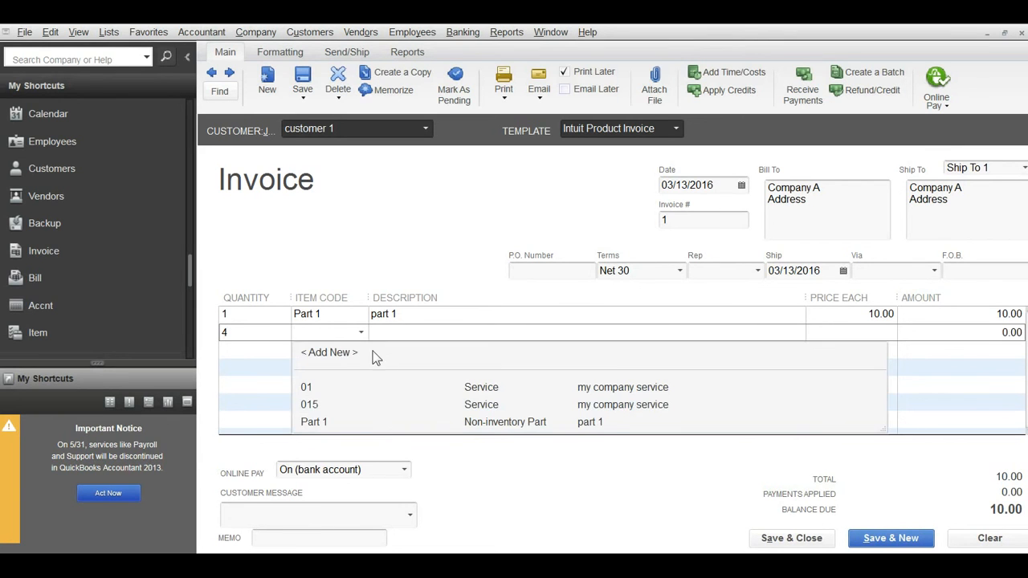
pyautogui.click(495, 387)
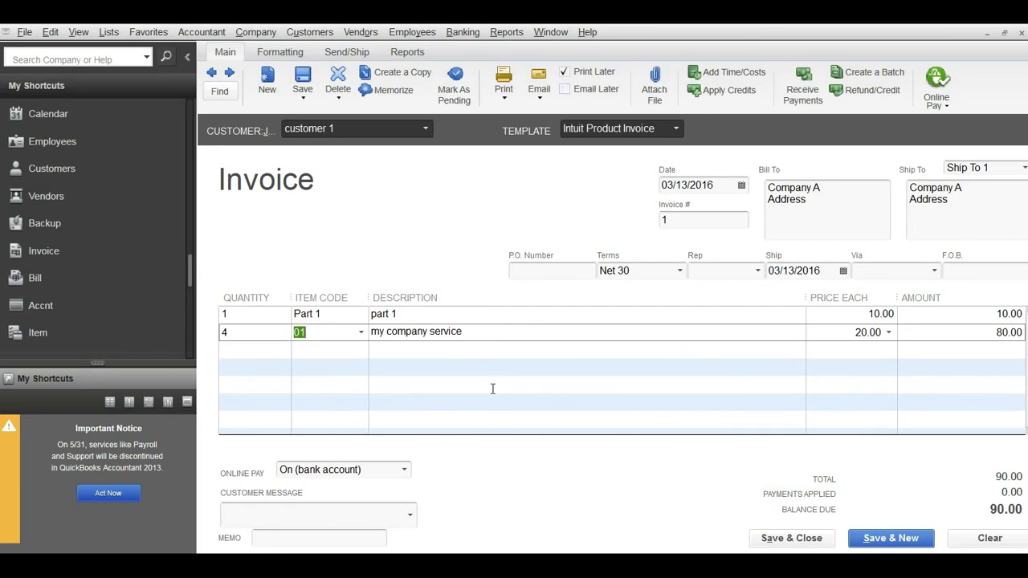
pyautogui.click(772, 363)
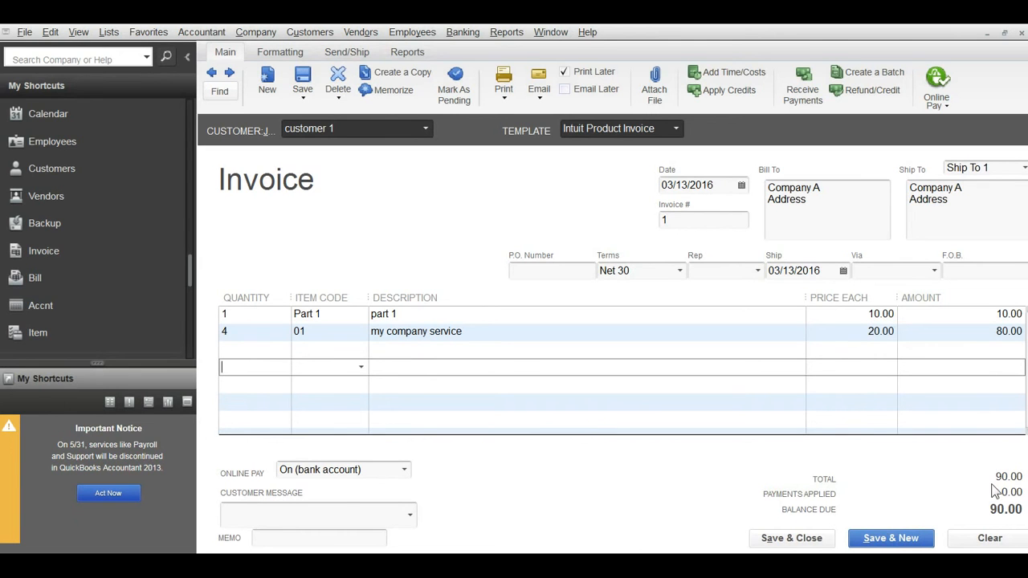
pyautogui.click(347, 350)
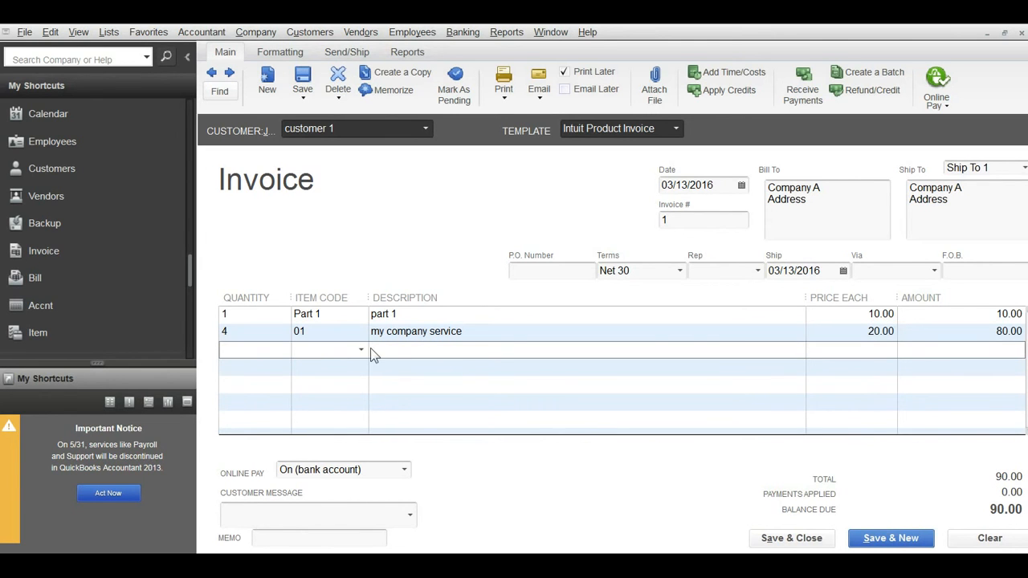
pyautogui.write('su')
pyautogui.press('BackSpace')
pyautogui.press('BackSpace')
pyautogui.click(598, 386)
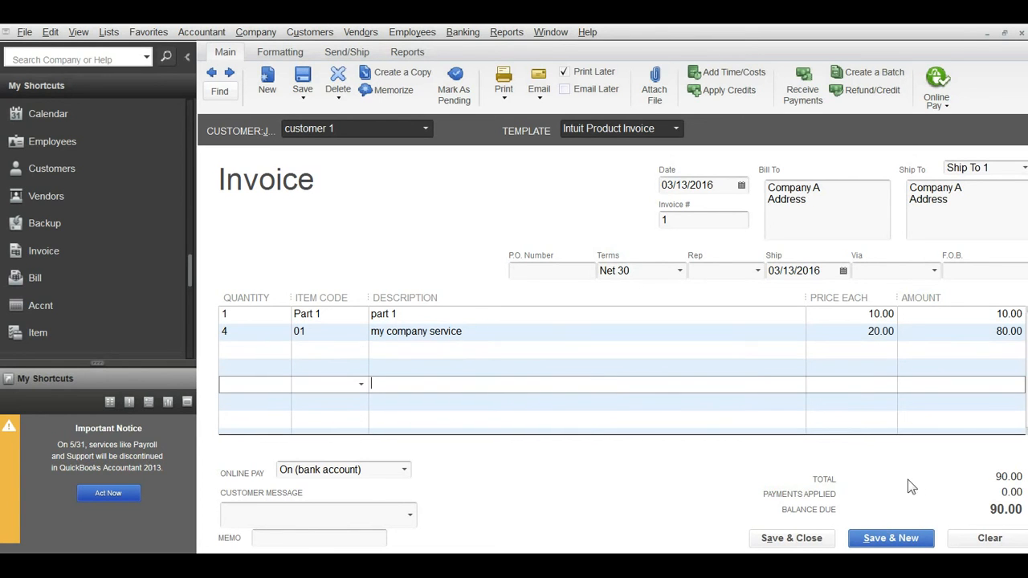
pyautogui.click(750, 349)
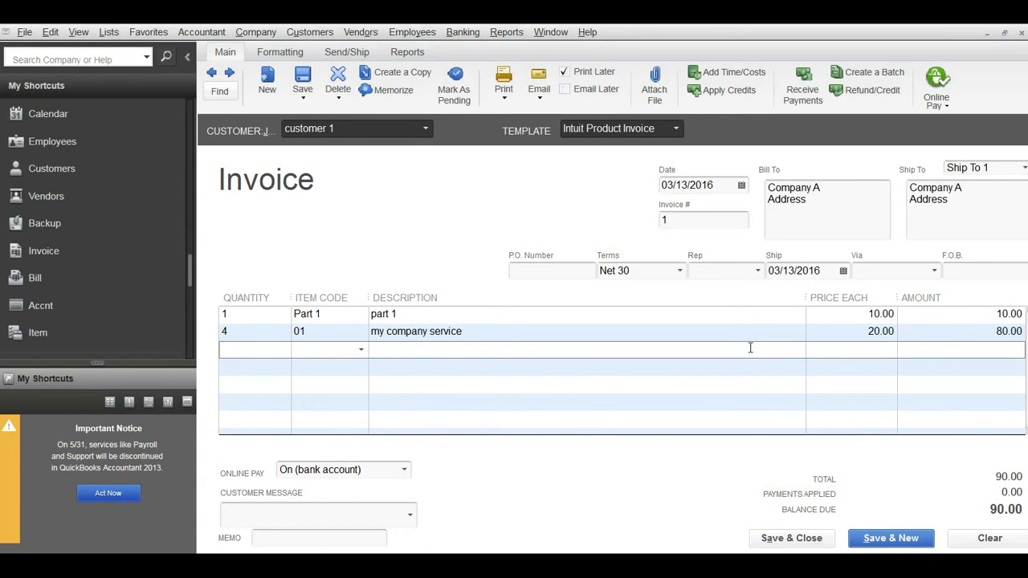
pyautogui.click(649, 366)
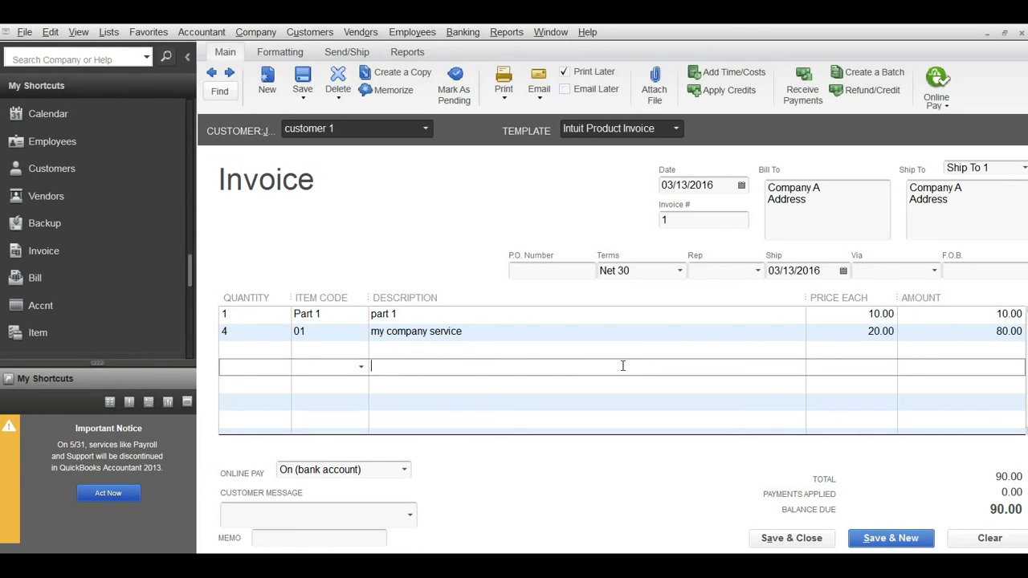
pyautogui.click(616, 352)
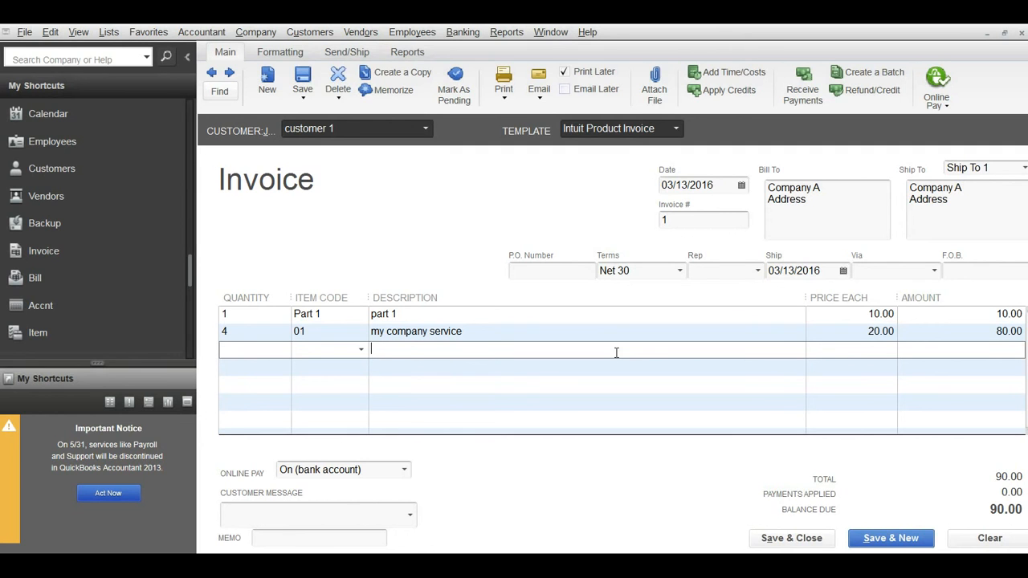
pyautogui.click(608, 363)
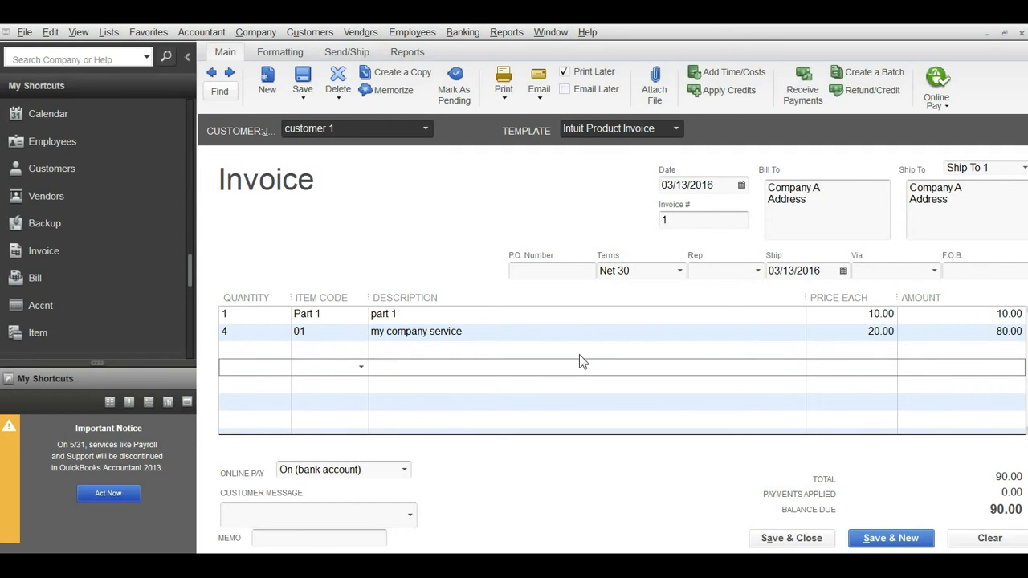
pyautogui.click(580, 352)
pyautogui.click(580, 368)
pyautogui.click(836, 351)
pyautogui.click(836, 368)
pyautogui.click(589, 351)
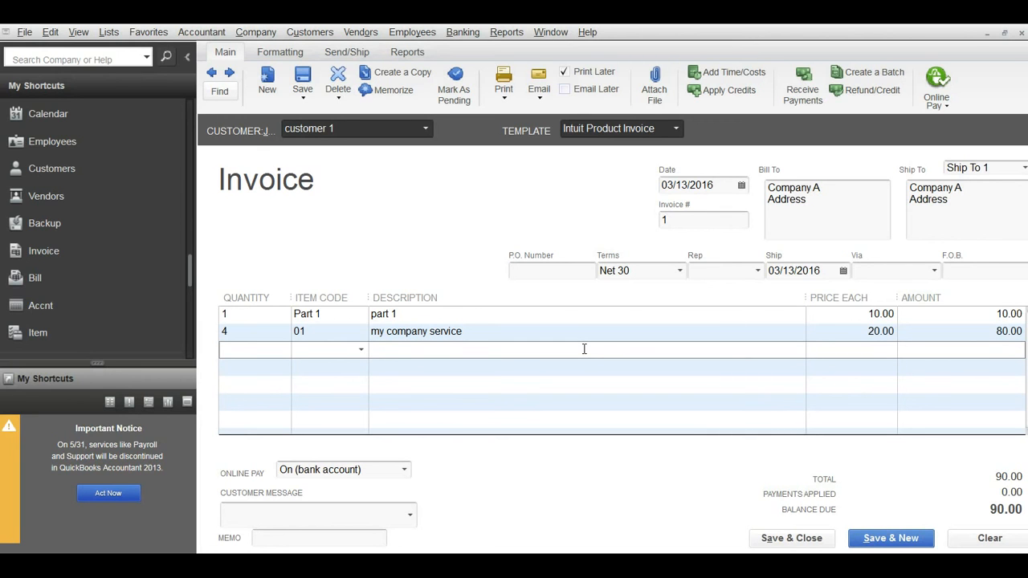
# Examine the descriptions, item codes and unit prices of the Part 1 and service 01 lines.
pyautogui.click(632, 316)
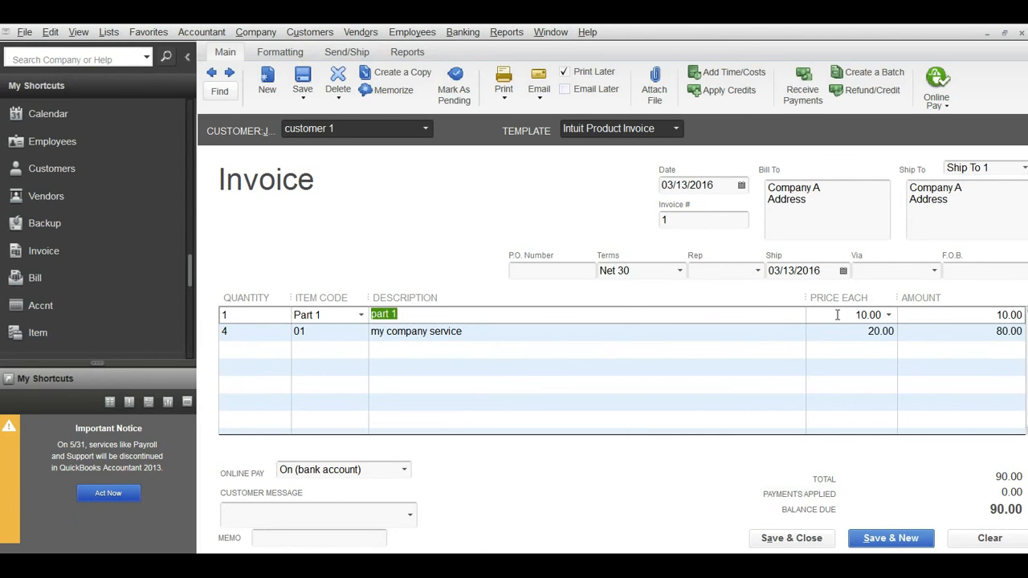
pyautogui.click(418, 371)
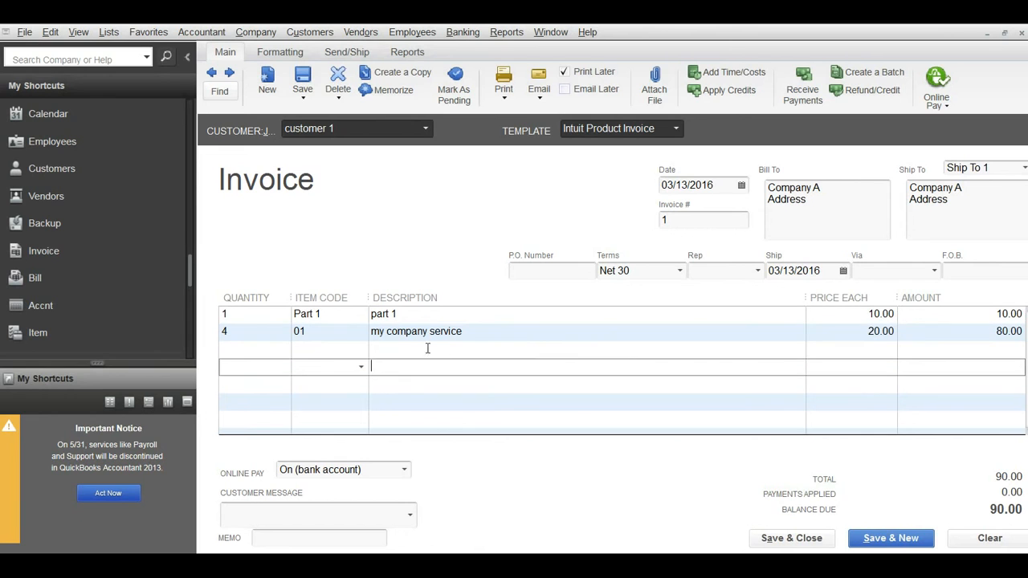
pyautogui.click(838, 313)
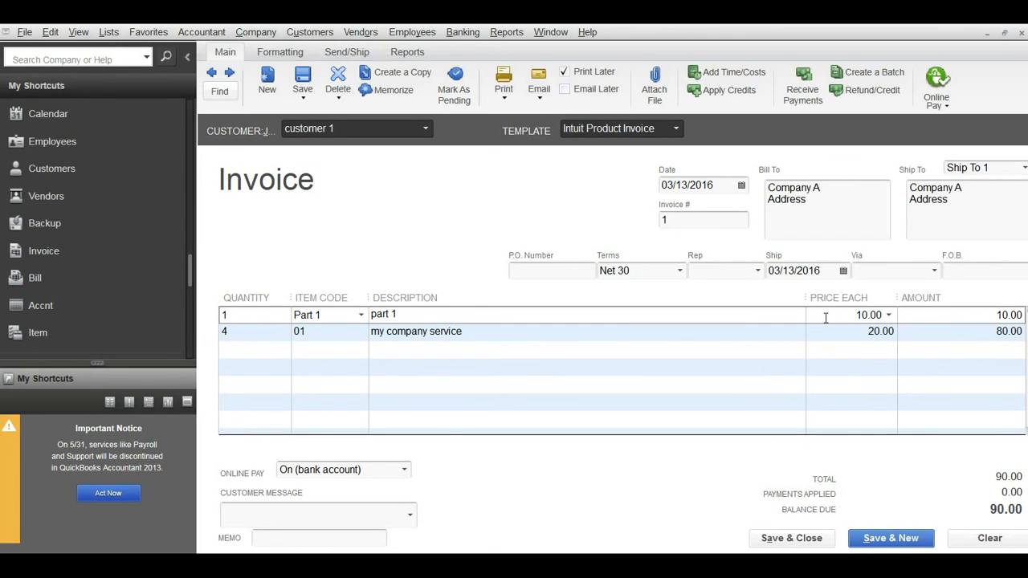
pyautogui.click(329, 330)
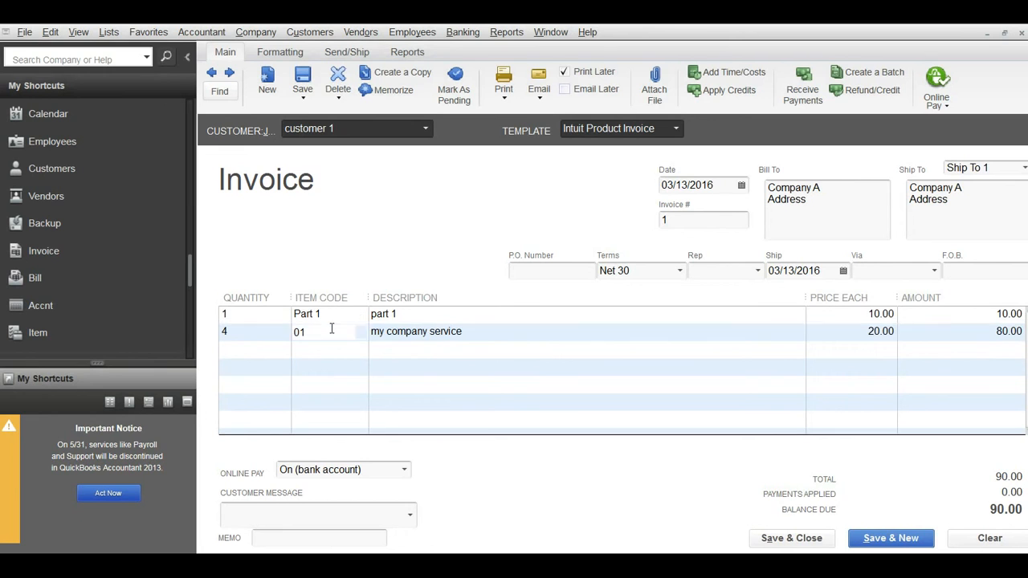
pyautogui.click(337, 311)
pyautogui.click(412, 358)
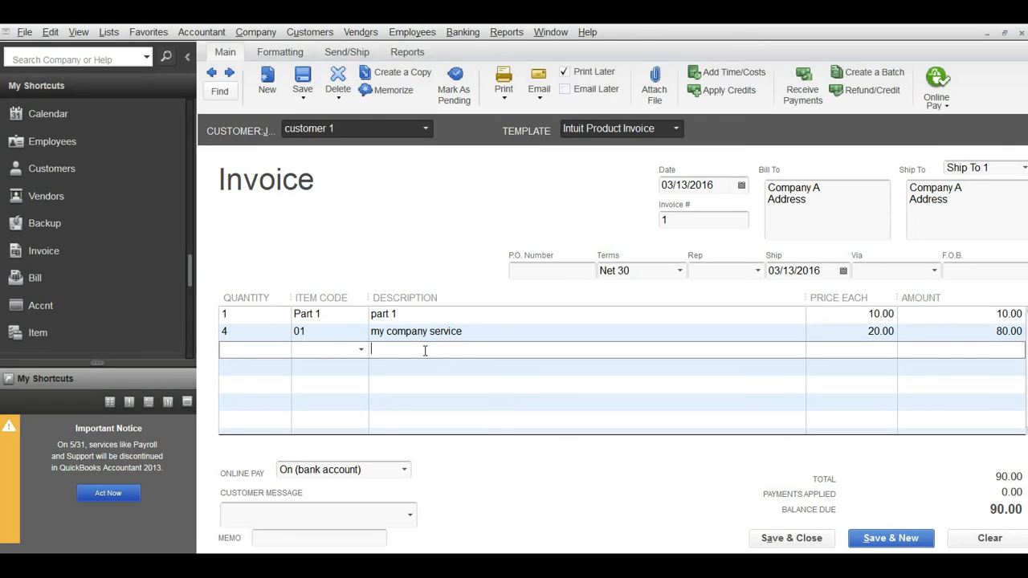
pyautogui.click(859, 313)
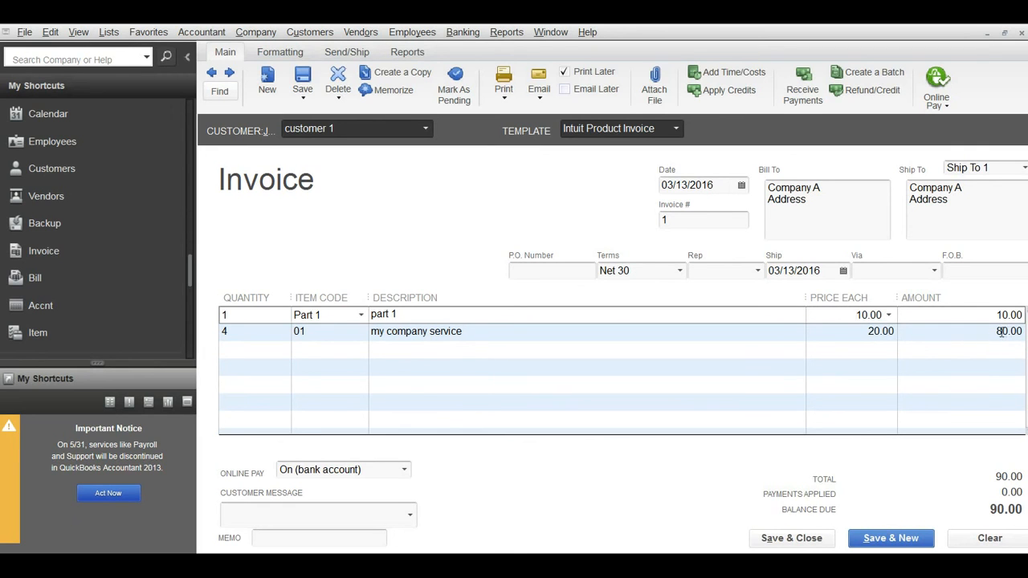
pyautogui.click(697, 354)
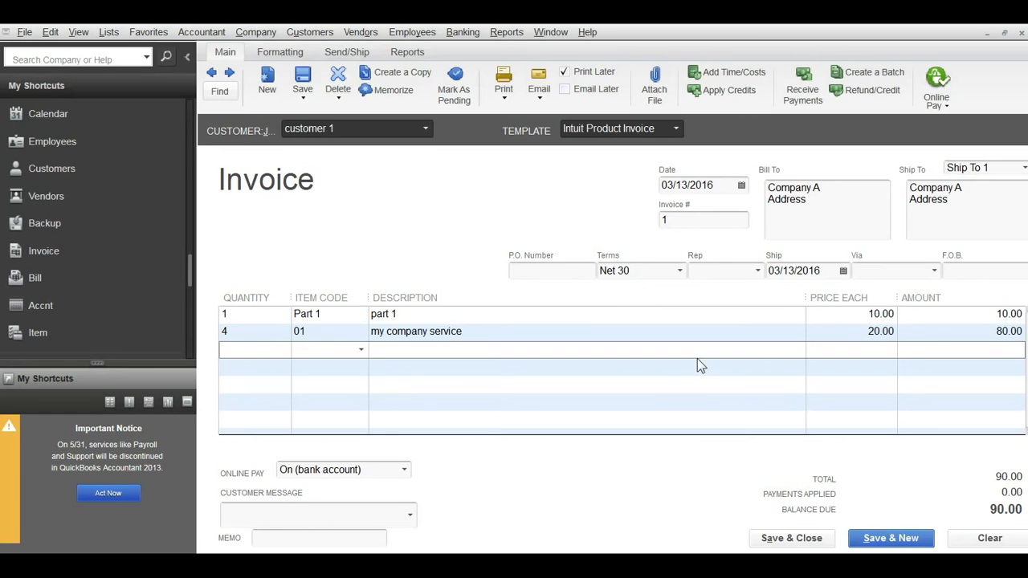
pyautogui.click(557, 348)
# Turn off Print Later for the invoice and review its email and print options.
pyautogui.click(608, 89)
pyautogui.click(605, 74)
pyautogui.click(542, 98)
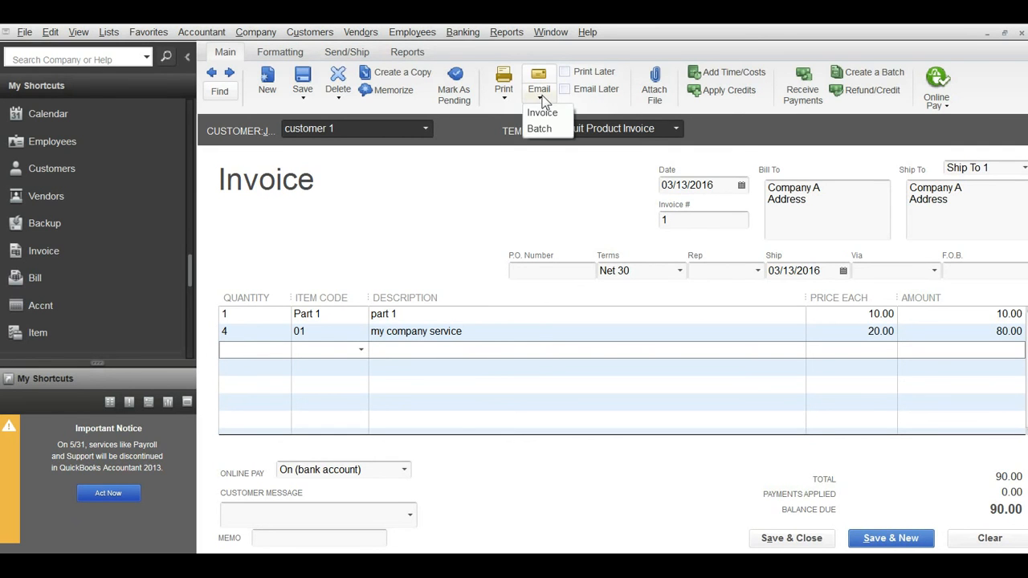
pyautogui.click(518, 95)
pyautogui.click(503, 98)
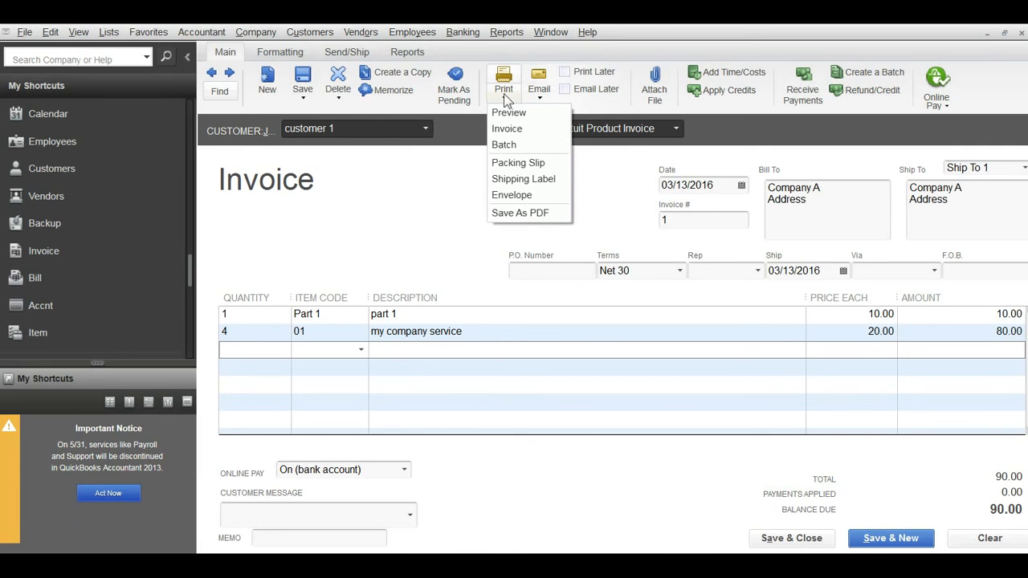
pyautogui.click(516, 129)
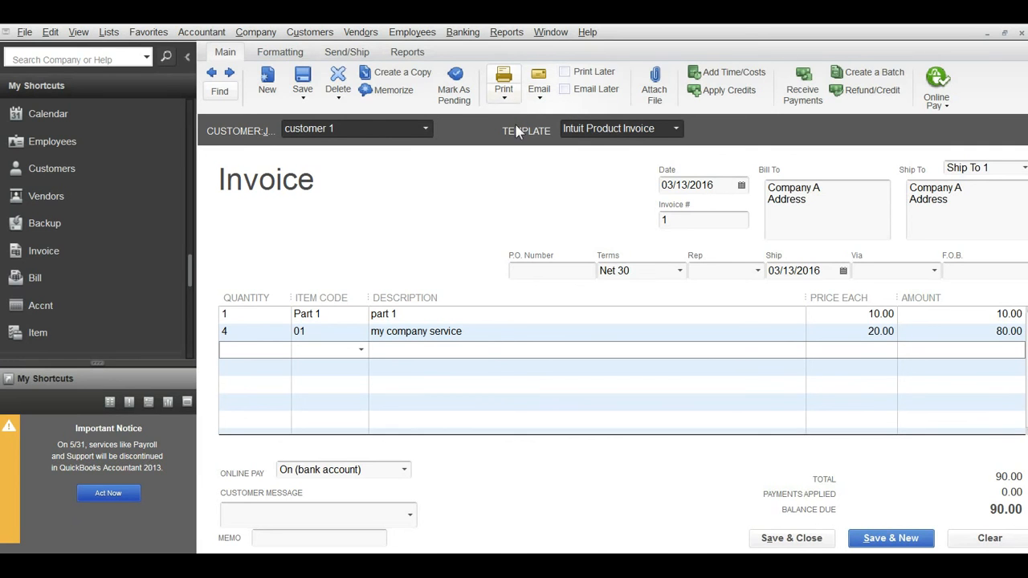
# Save and close the customer 1 invoice.
pyautogui.click(528, 369)
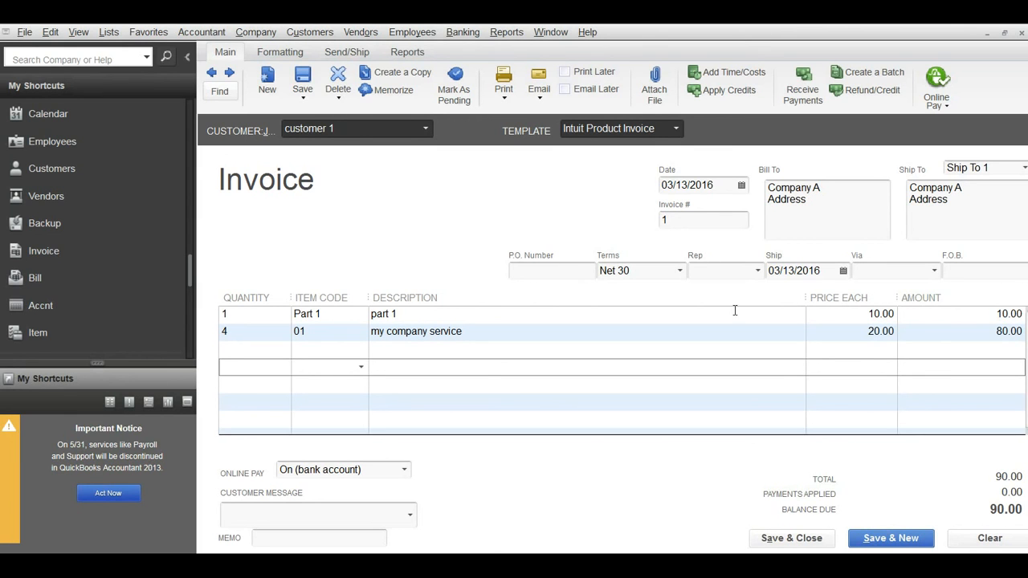
pyautogui.click(612, 357)
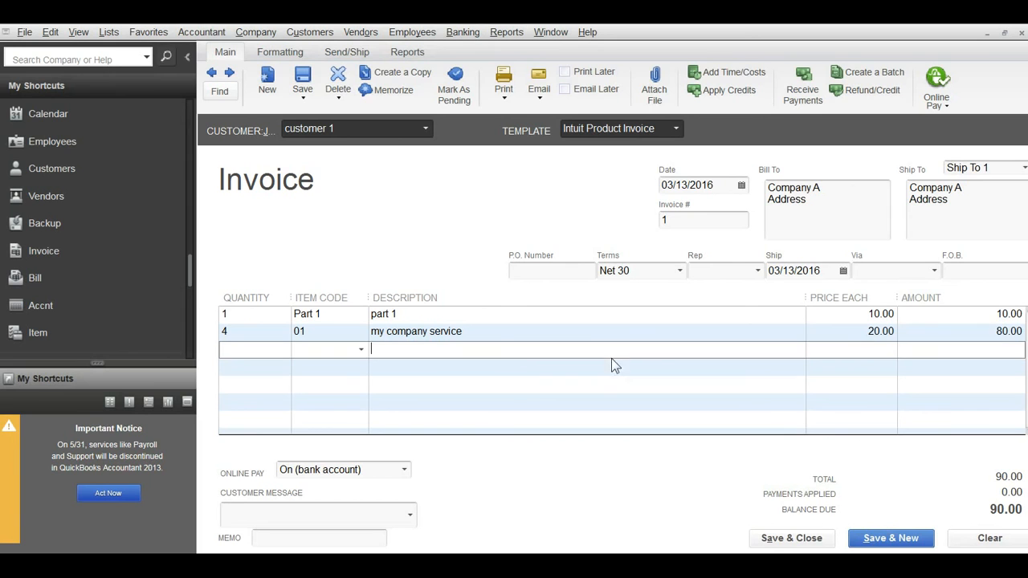
pyautogui.click(791, 540)
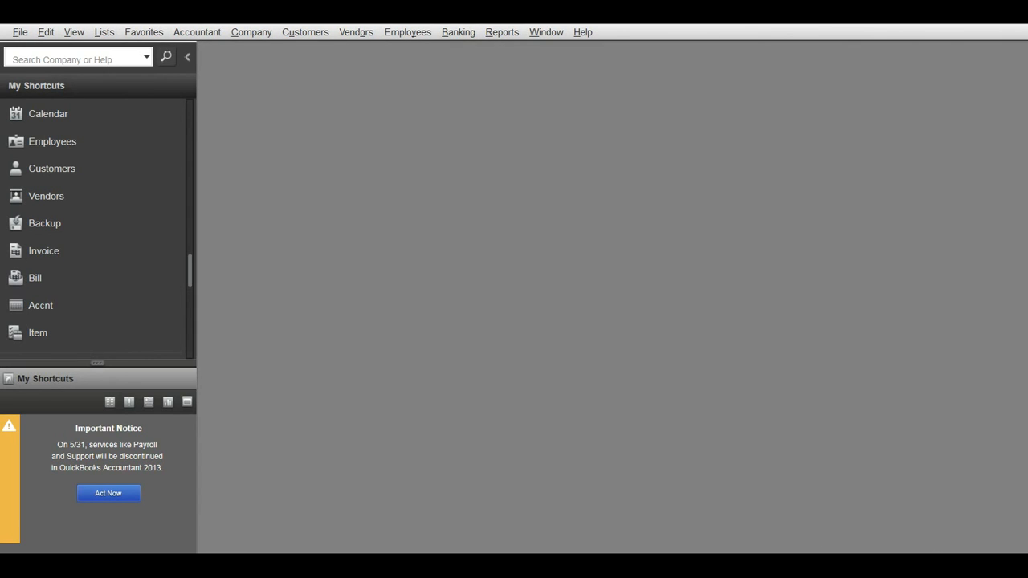
pyautogui.rightClick(867, 562)
pyautogui.click(820, 498)
# Reopen the saved customer 1 invoice to enable Print Later, and save and close it with the change recorded.
pyautogui.click(68, 249)
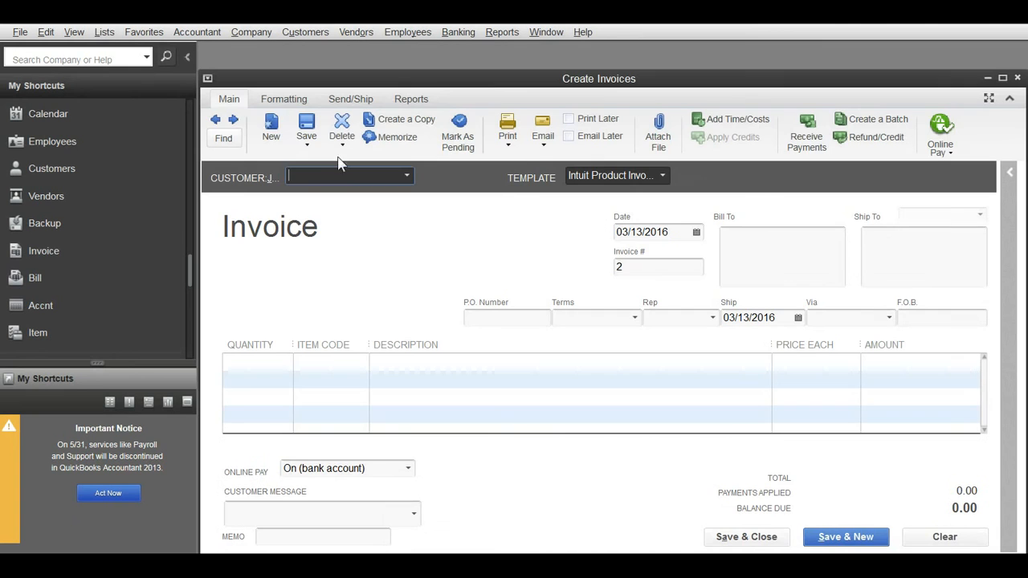
pyautogui.click(215, 119)
pyautogui.moveTo(971, 84); pyautogui.dragTo(956, 88)
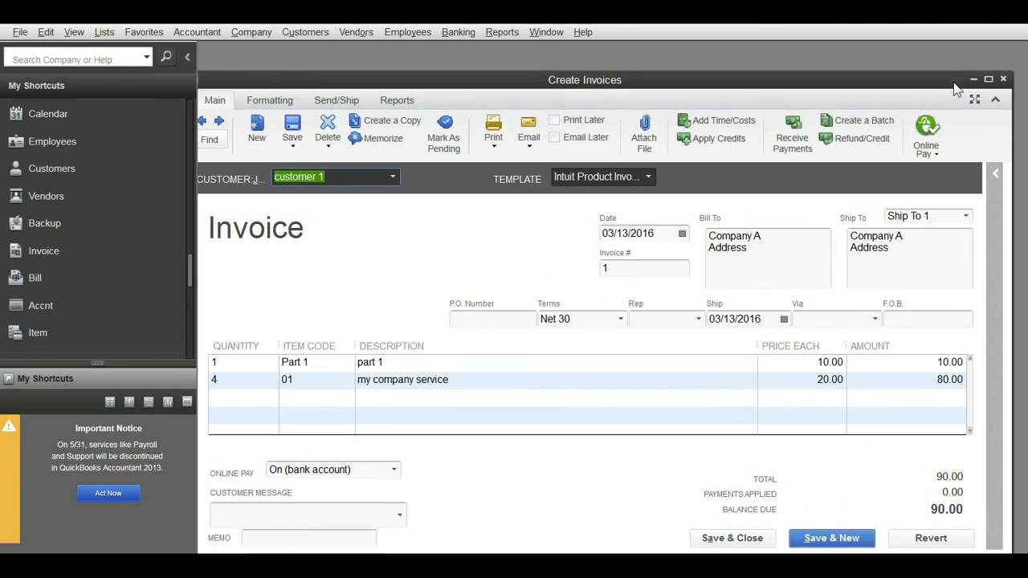
pyautogui.click(988, 82)
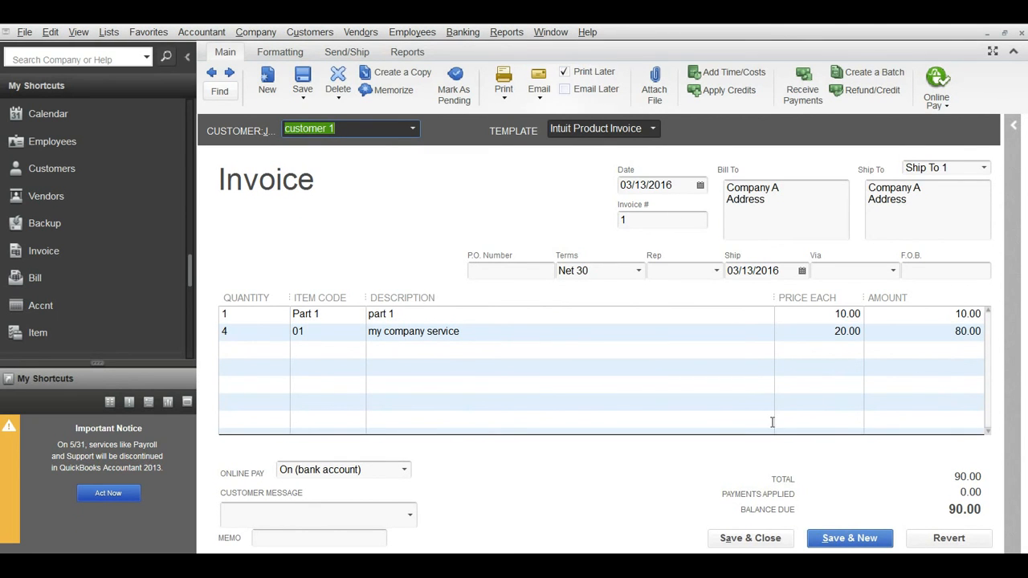
pyautogui.click(750, 538)
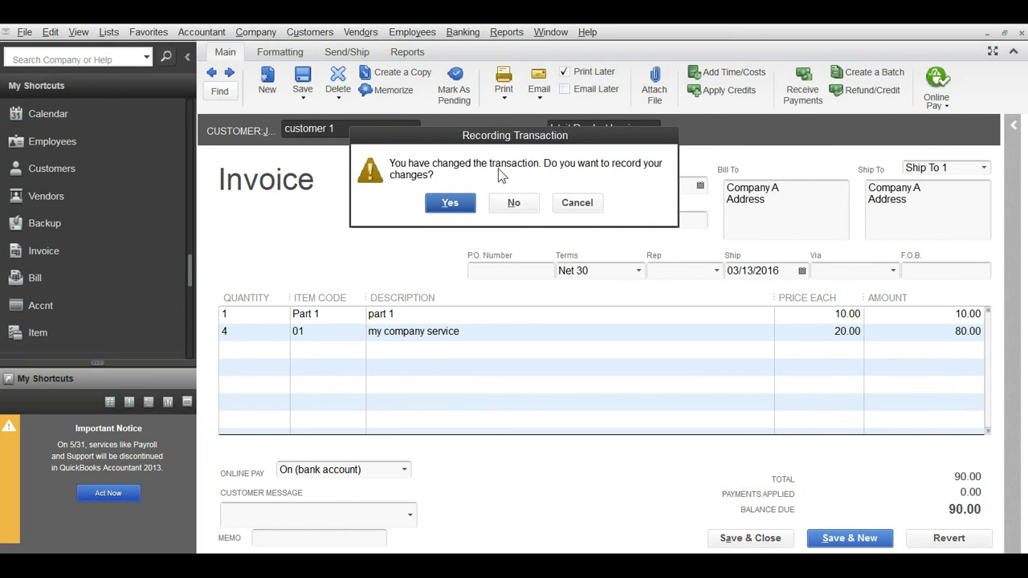
pyautogui.click(450, 202)
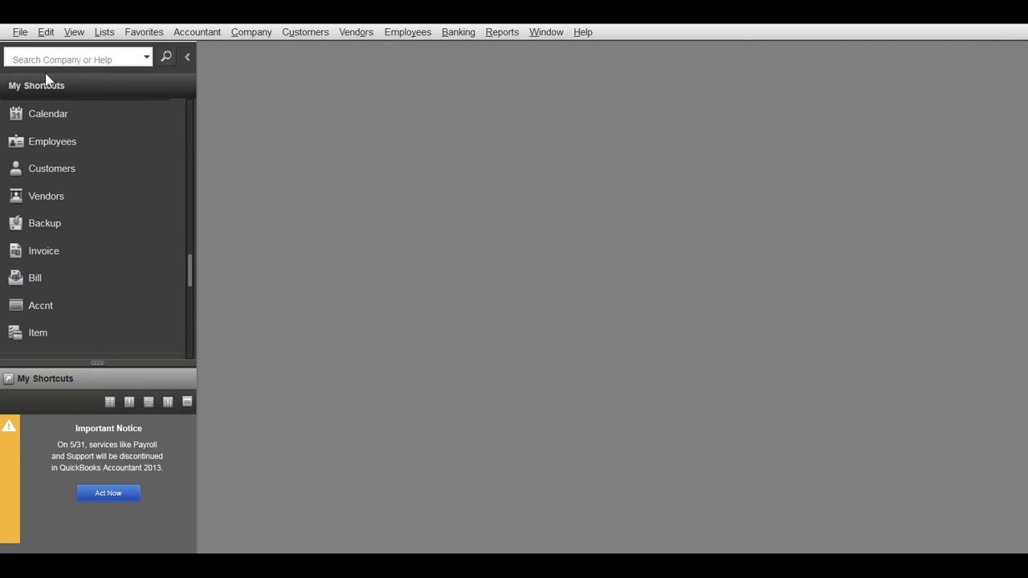
# Review the list of invoices queued for printing and close it without printing.
pyautogui.click(20, 32)
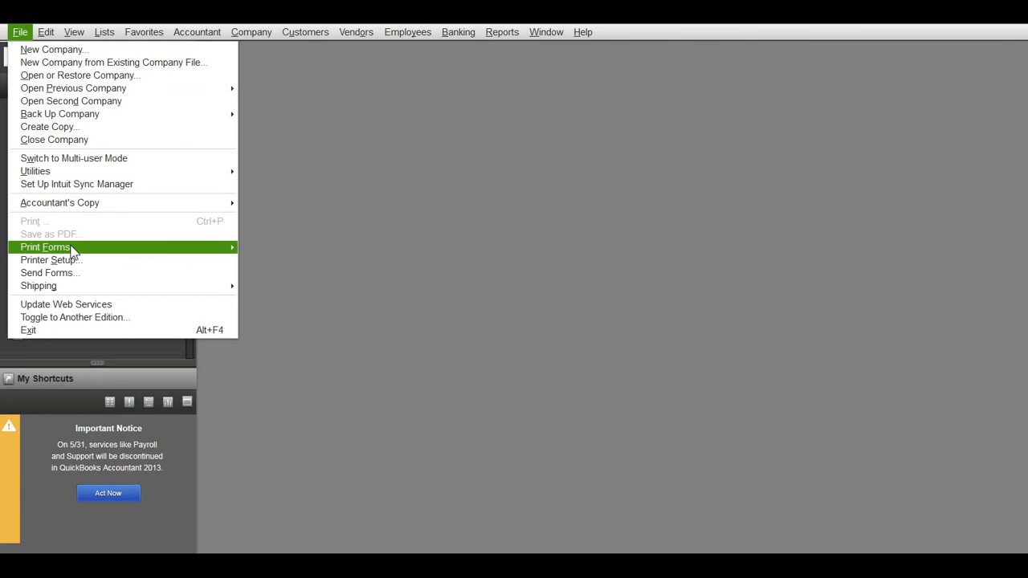
pyautogui.moveTo(72, 252)
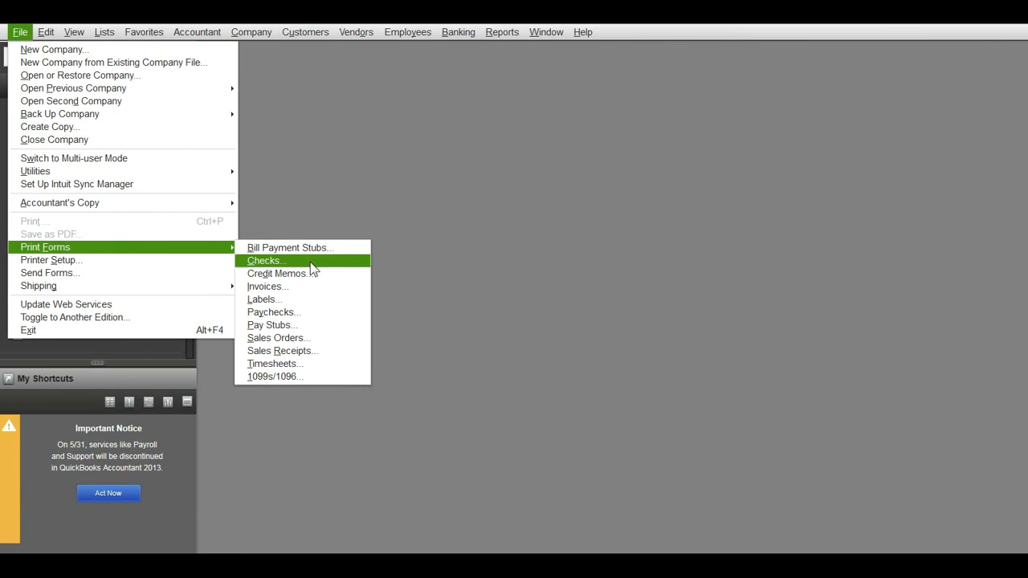
pyautogui.moveTo(164, 252)
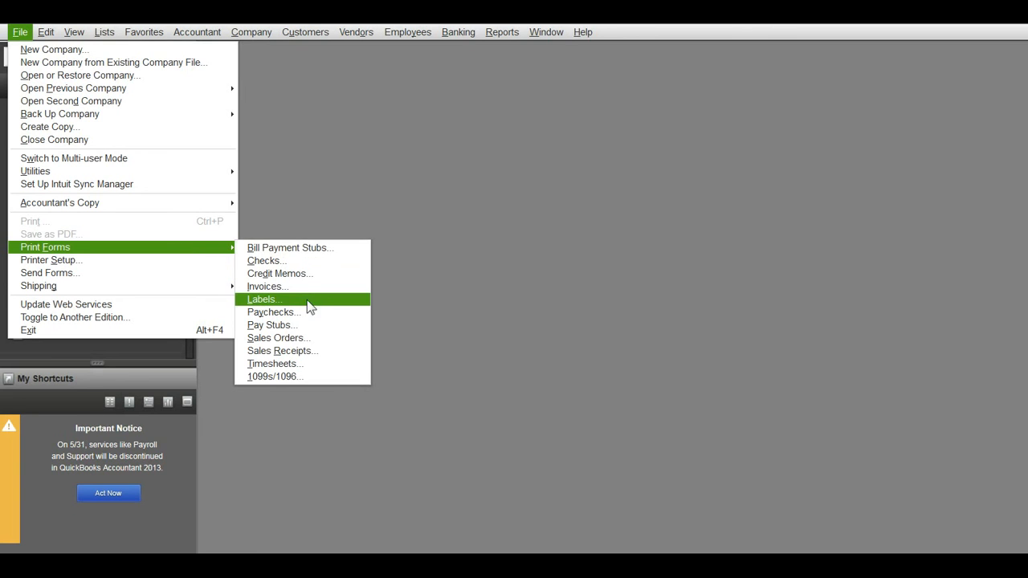
pyautogui.click(307, 287)
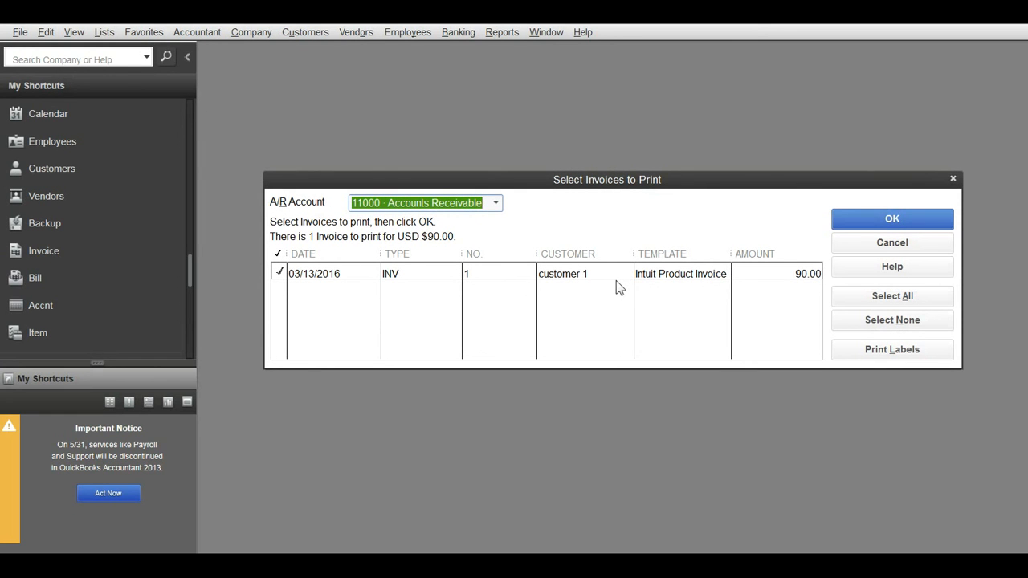
pyautogui.click(954, 178)
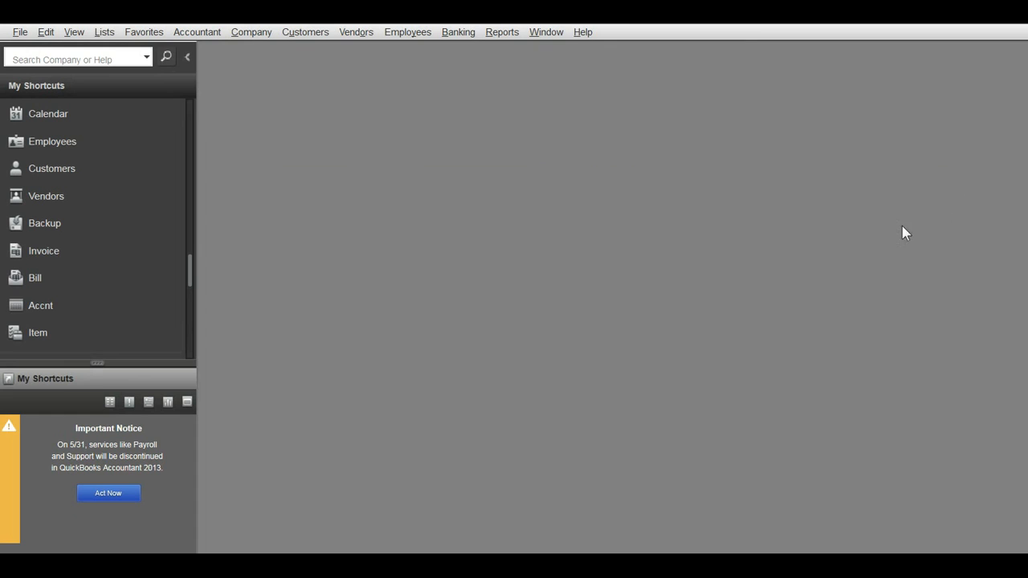